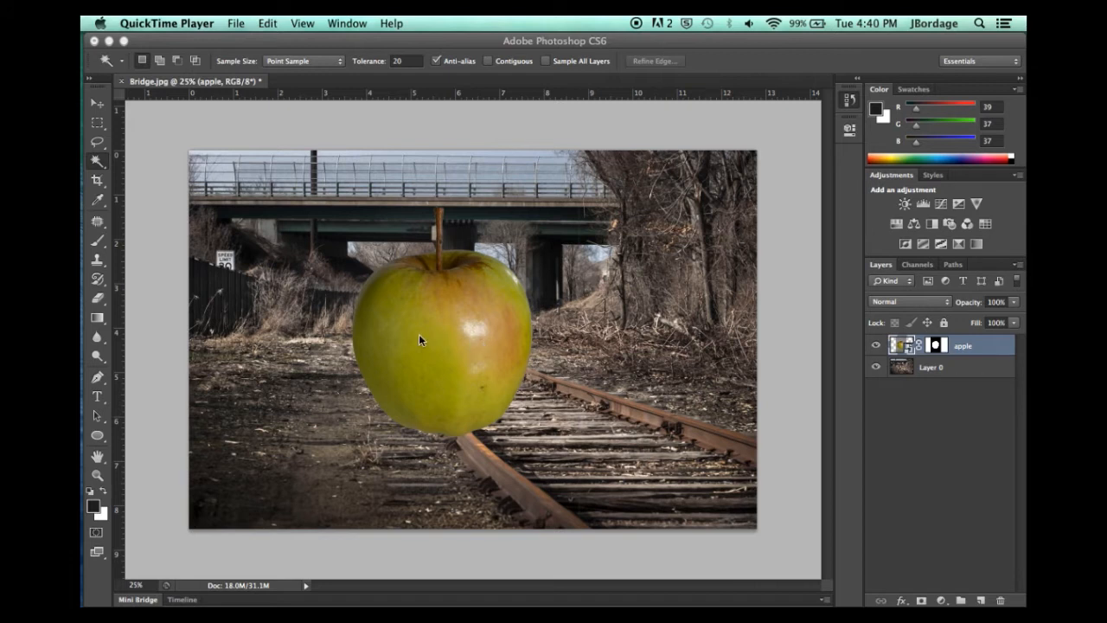
# Clear the selection and try the masked apple at the photo's lower-left corner, its upper-left edge and back near the centre.
pyautogui.click(100, 107)
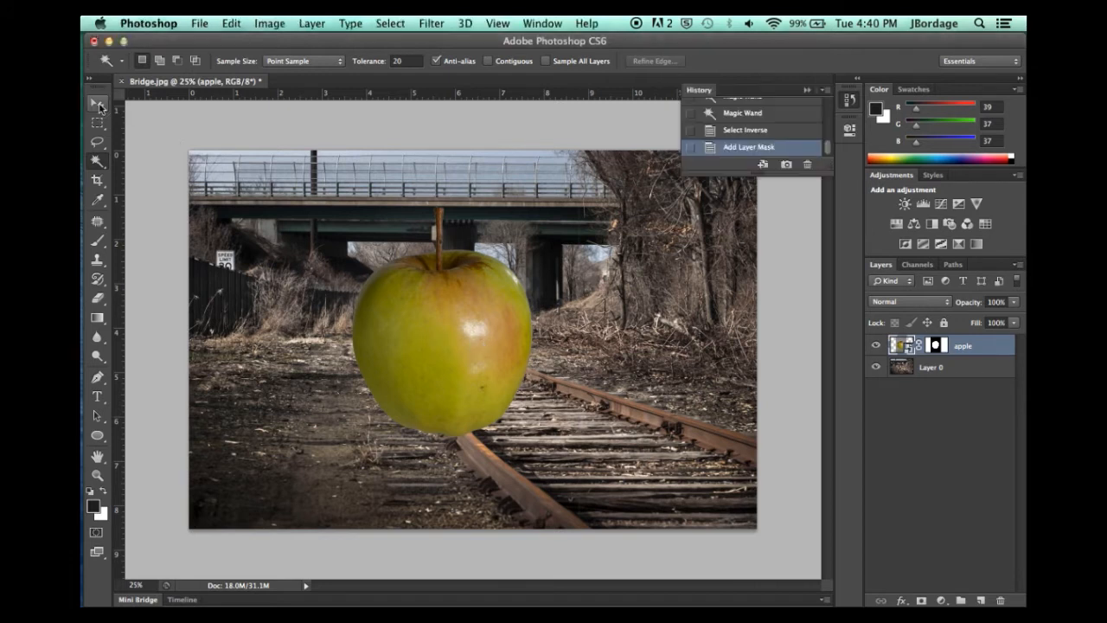
pyautogui.click(429, 325)
pyautogui.hotkey('ctrl', 'd')
pyautogui.press('v')
pyautogui.moveTo(442, 333); pyautogui.dragTo(280, 420)
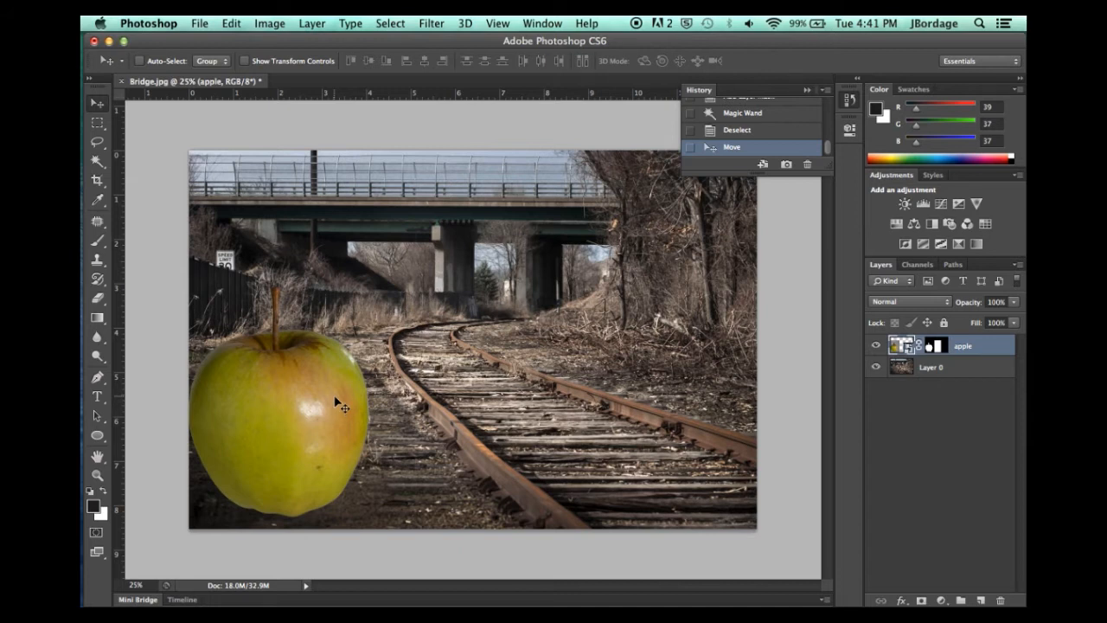
pyautogui.moveTo(339, 404); pyautogui.dragTo(459, 365)
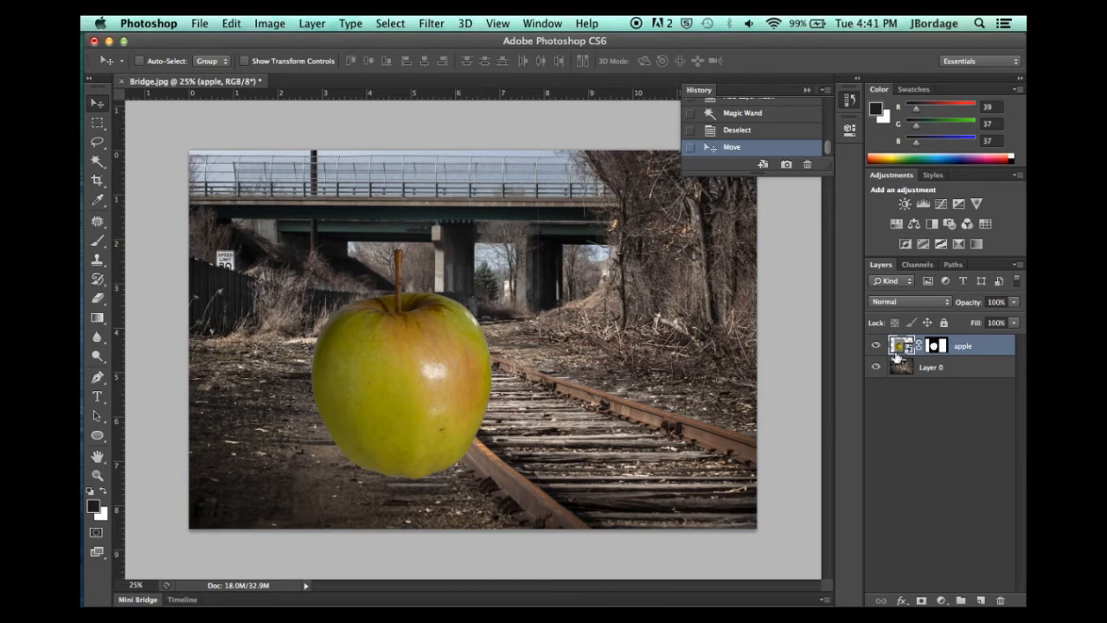
pyautogui.moveTo(660, 267); pyautogui.dragTo(468, 167)
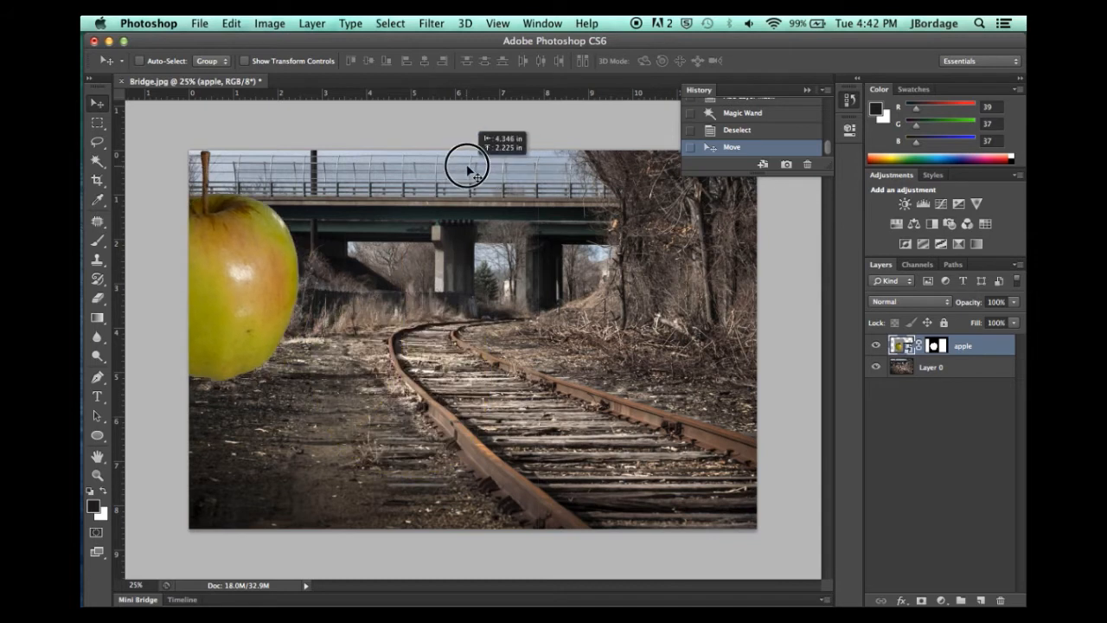
pyautogui.moveTo(292, 264); pyautogui.dragTo(467, 329)
# Flip the apple horizontally and move it onto the railroad tracks, right of the photo's centre.
pyautogui.click(234, 24)
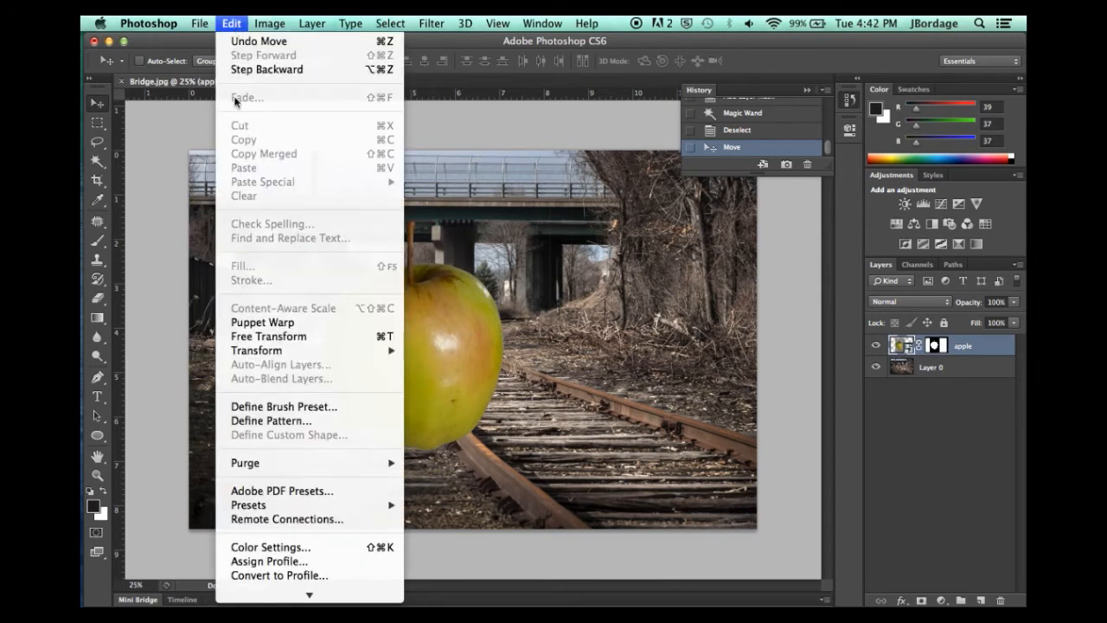
pyautogui.moveTo(267, 352)
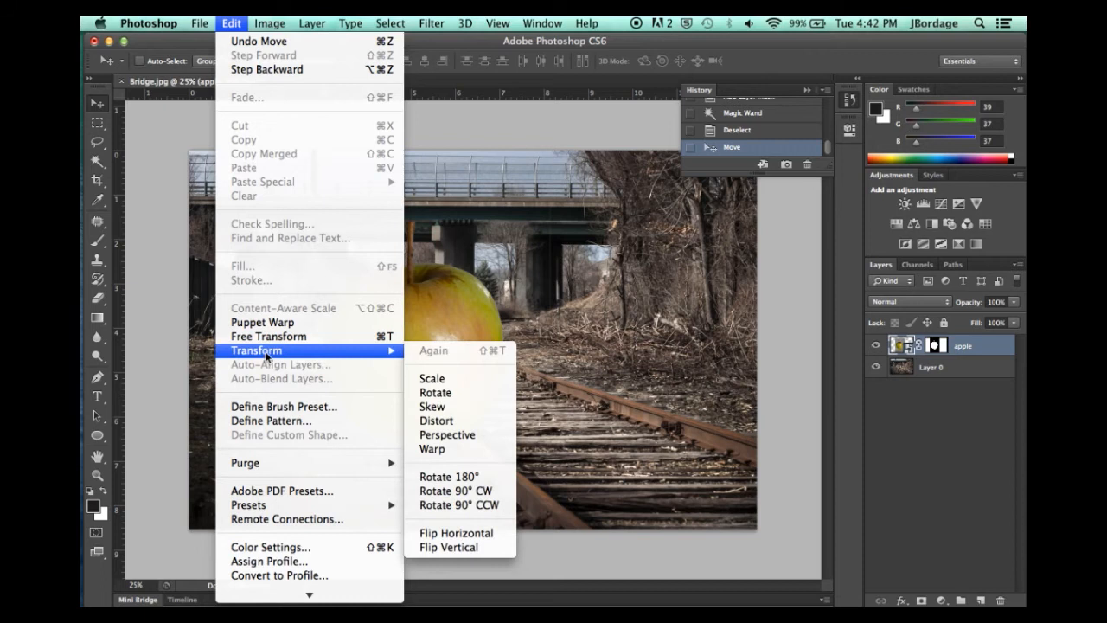
pyautogui.click(456, 532)
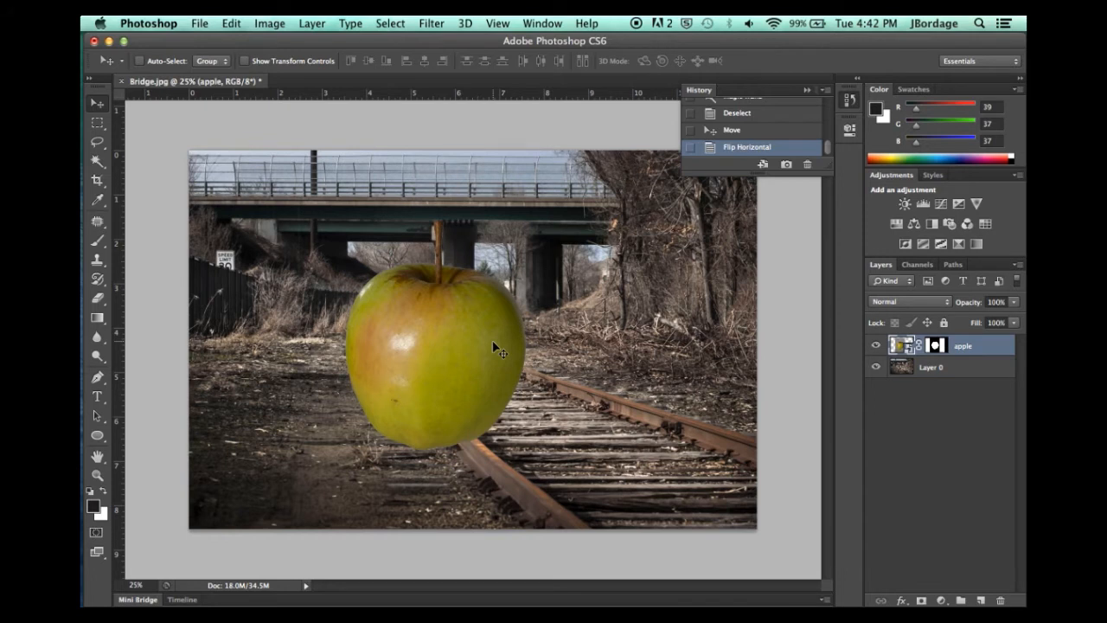
pyautogui.moveTo(494, 345); pyautogui.dragTo(511, 316)
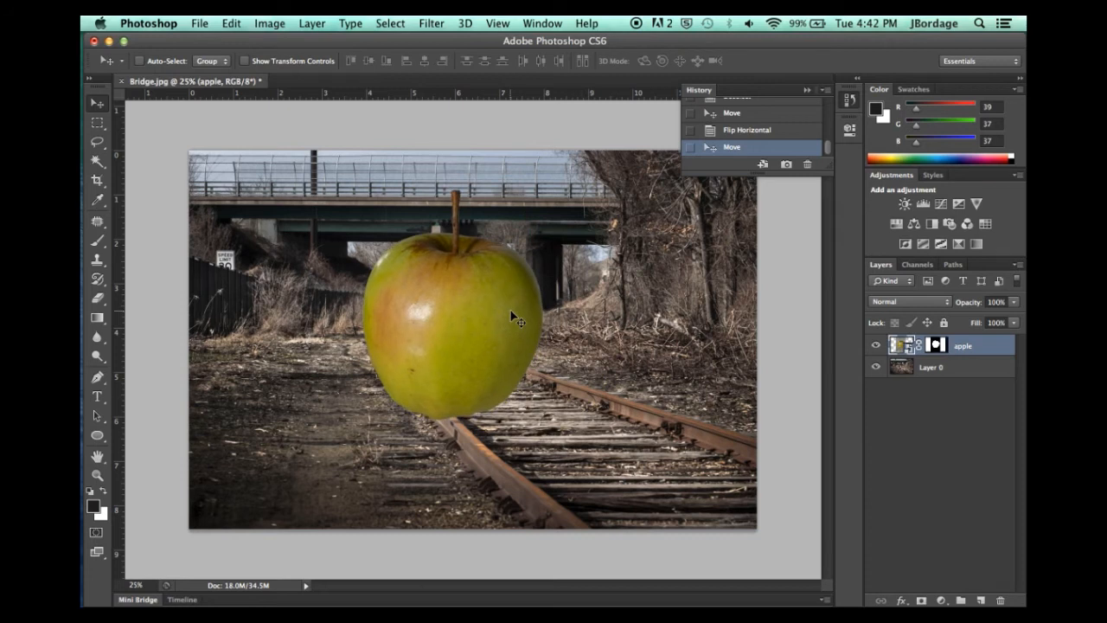
pyautogui.moveTo(513, 316); pyautogui.dragTo(608, 354)
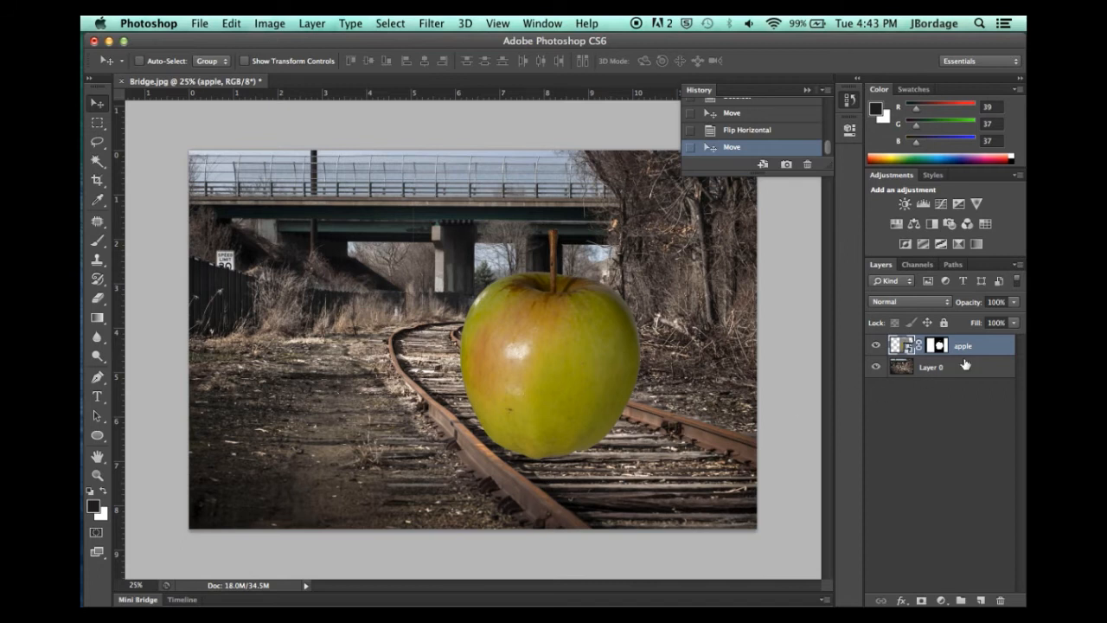
# Duplicate the apple layer, make the original apple layer active and hide the copy.
pyautogui.moveTo(969, 344); pyautogui.dragTo(981, 599)
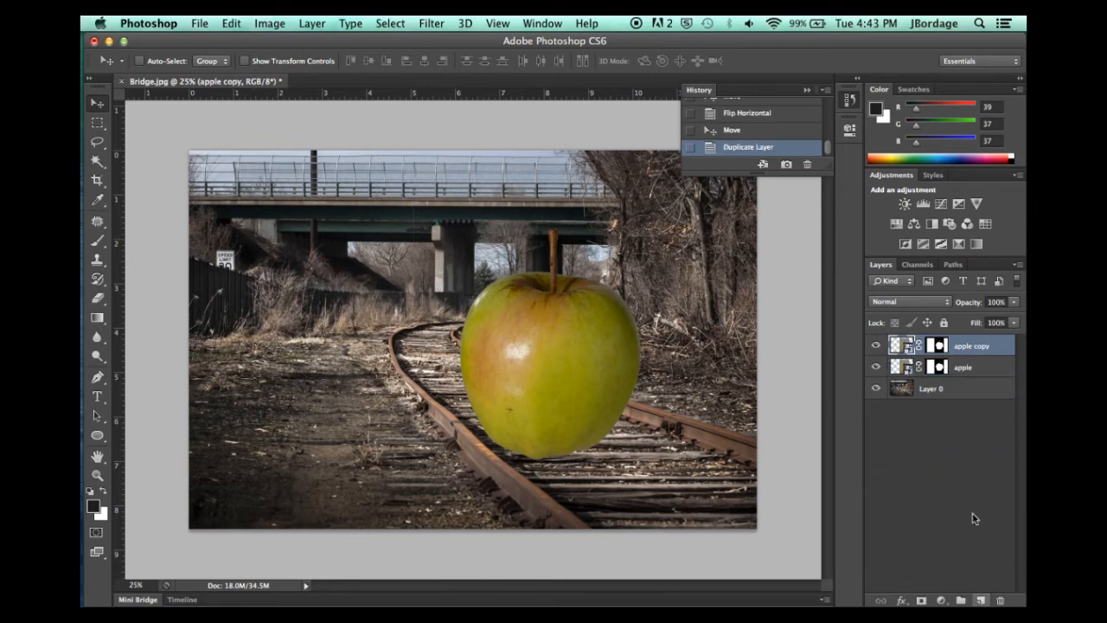
pyautogui.click(956, 371)
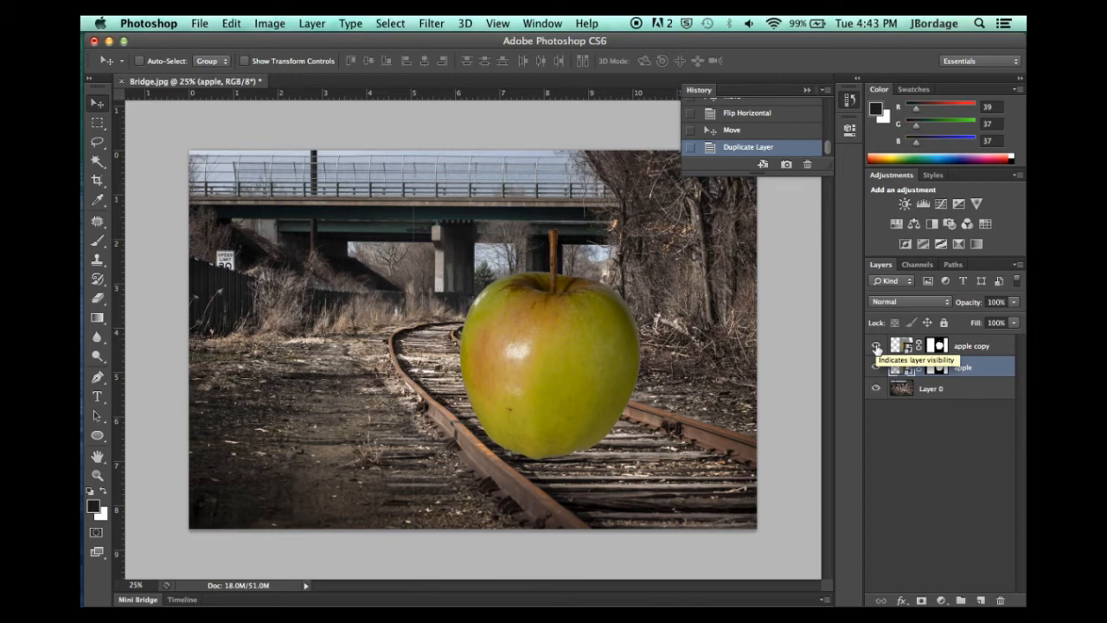
pyautogui.click(876, 347)
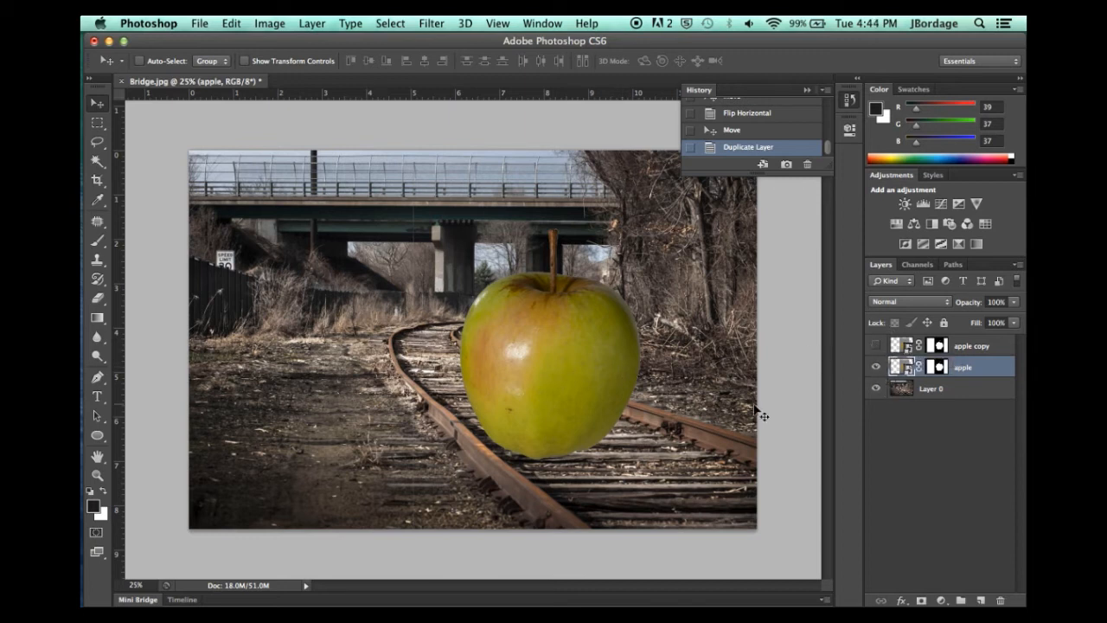
# Select only the white apple shape in the apple layer's mask using a contiguous Magic Wand, and return to the normal image view.
pyautogui.click(850, 129)
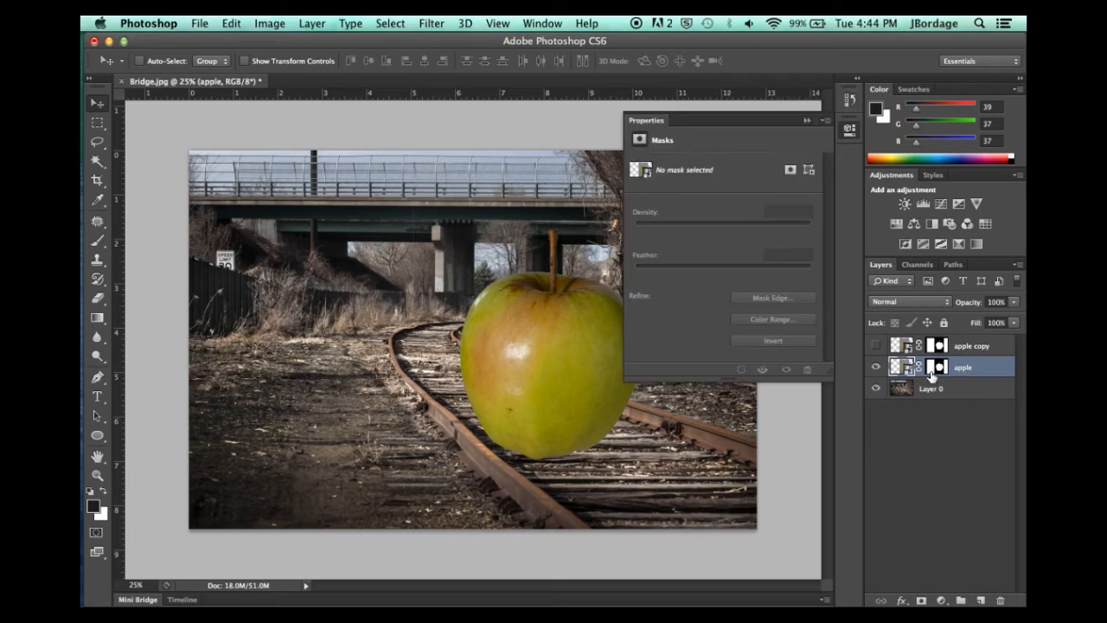
pyautogui.click(940, 369)
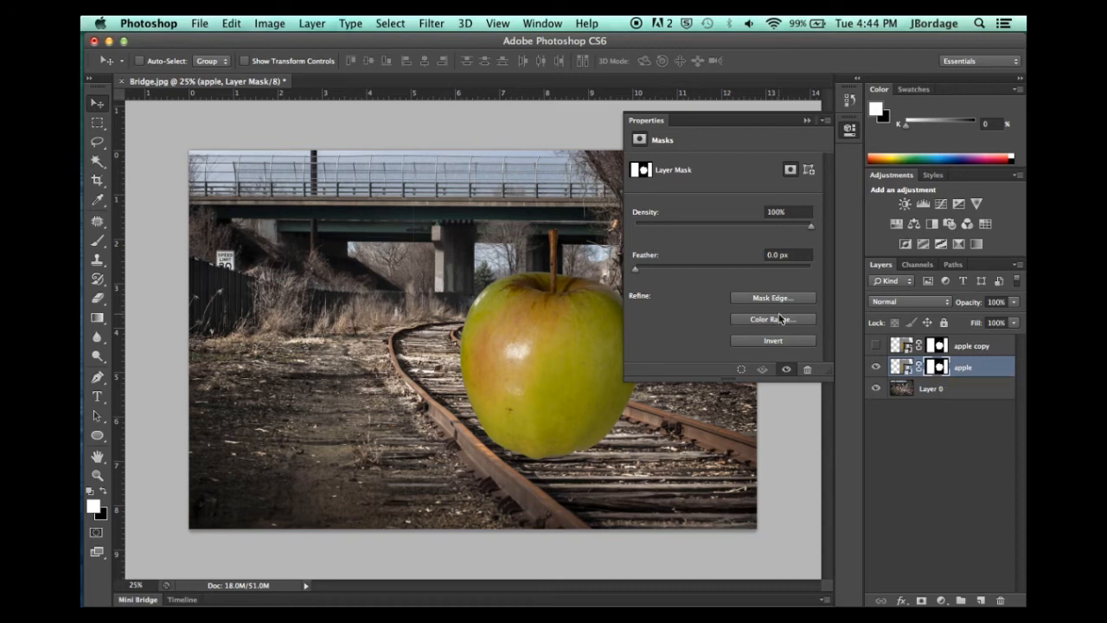
pyautogui.click(97, 161)
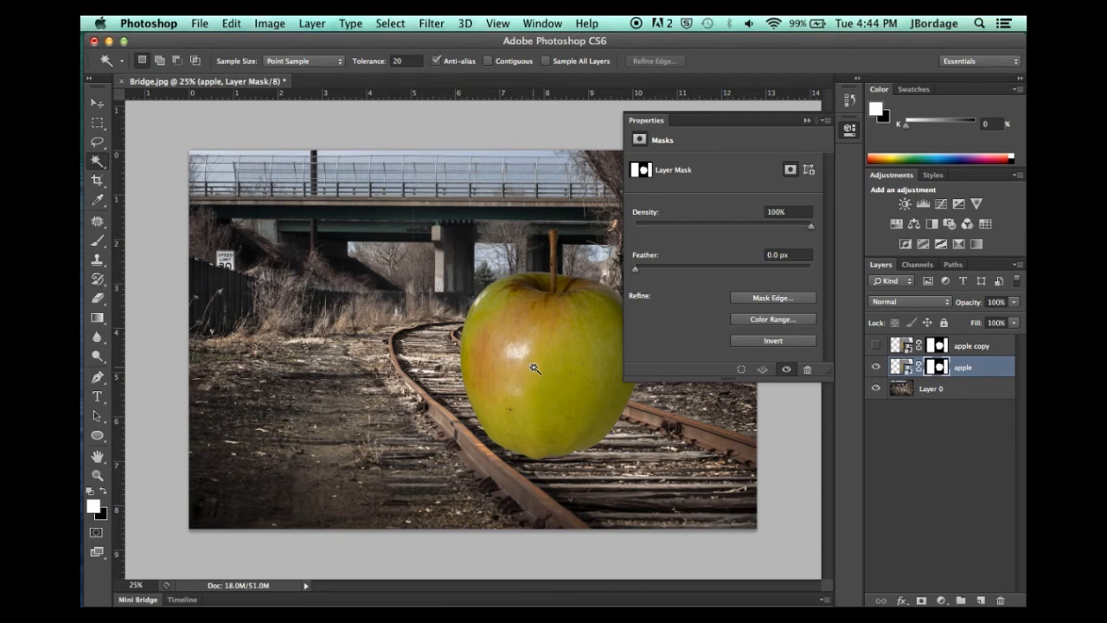
pyautogui.keyDown('alt'); pyautogui.click(940, 368); pyautogui.keyUp('alt')
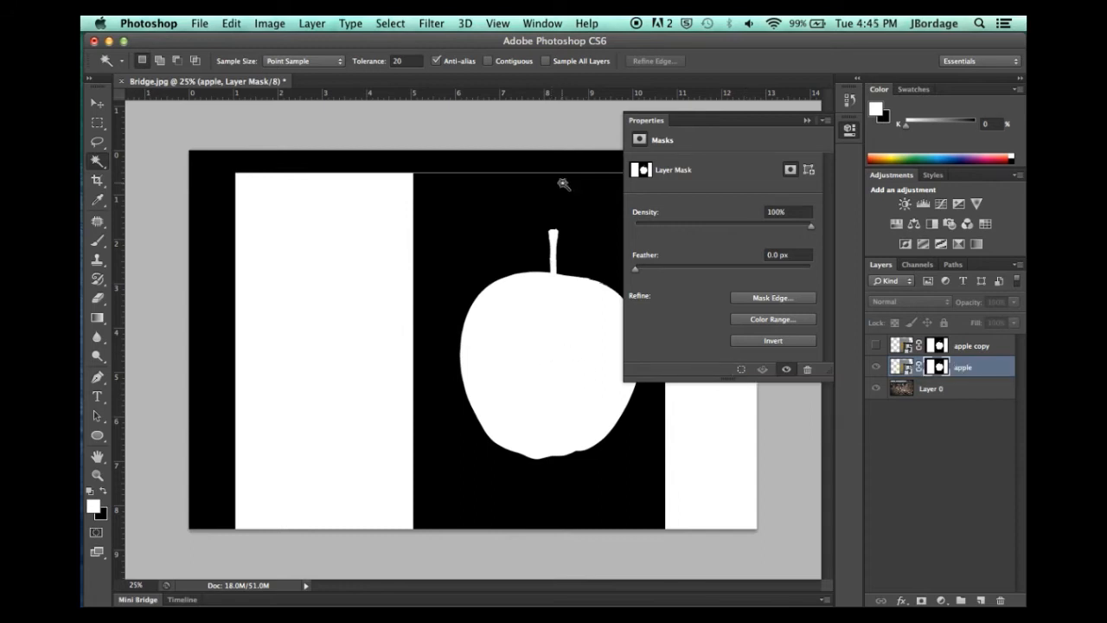
pyautogui.click(487, 61)
pyautogui.click(554, 352)
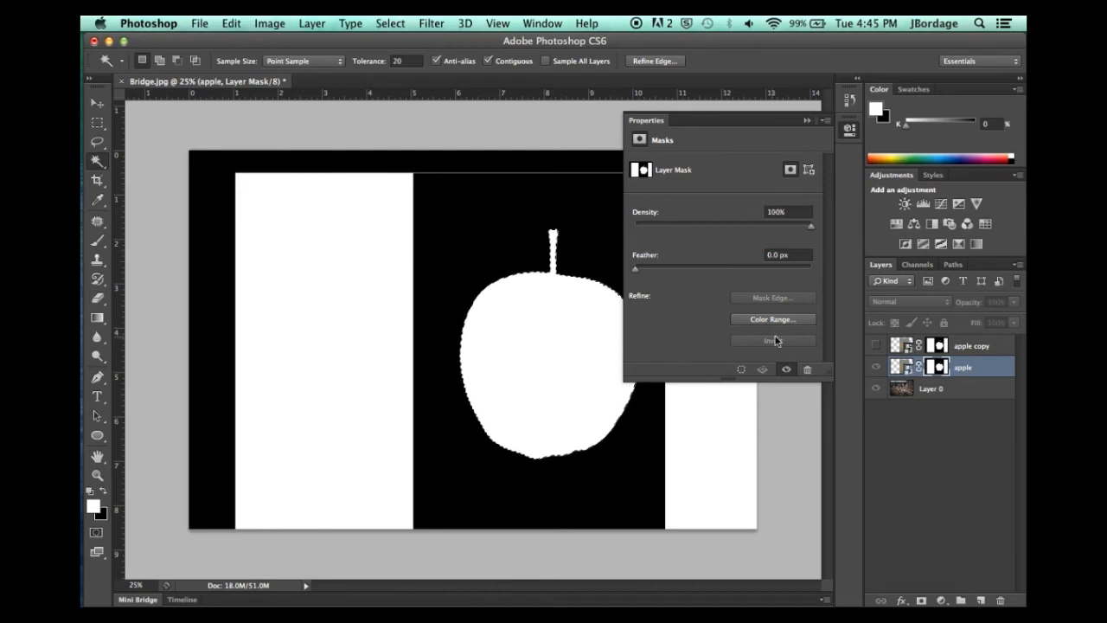
pyautogui.keyDown('alt'); pyautogui.click(941, 370); pyautogui.keyUp('alt')
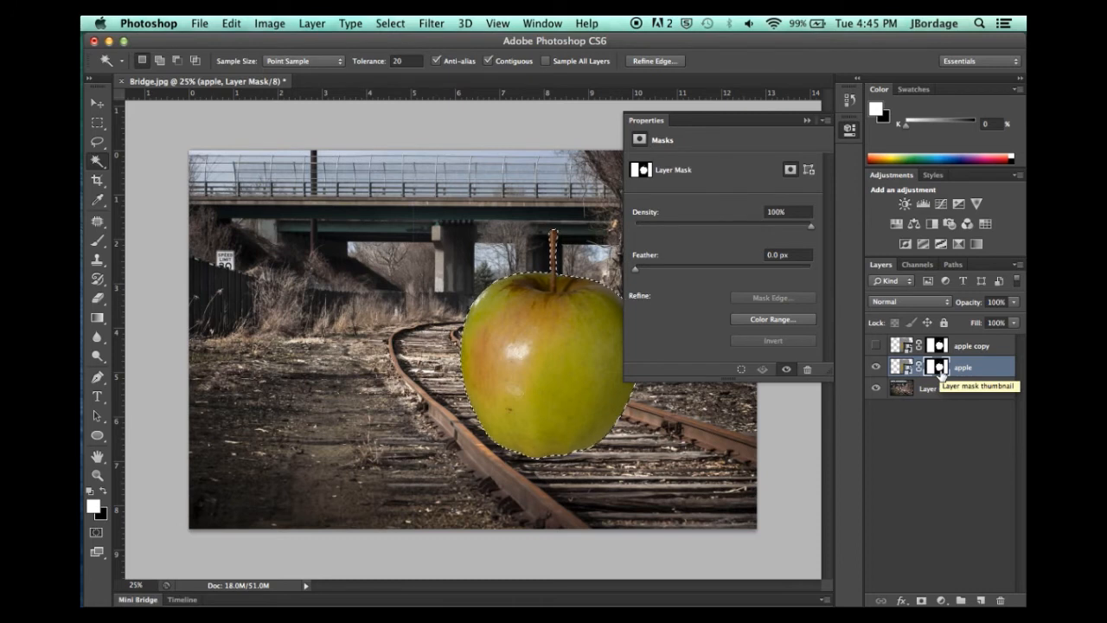
# Add a Threshold adjustment layer over the selected apple with a threshold level of 255.
pyautogui.click(943, 601)
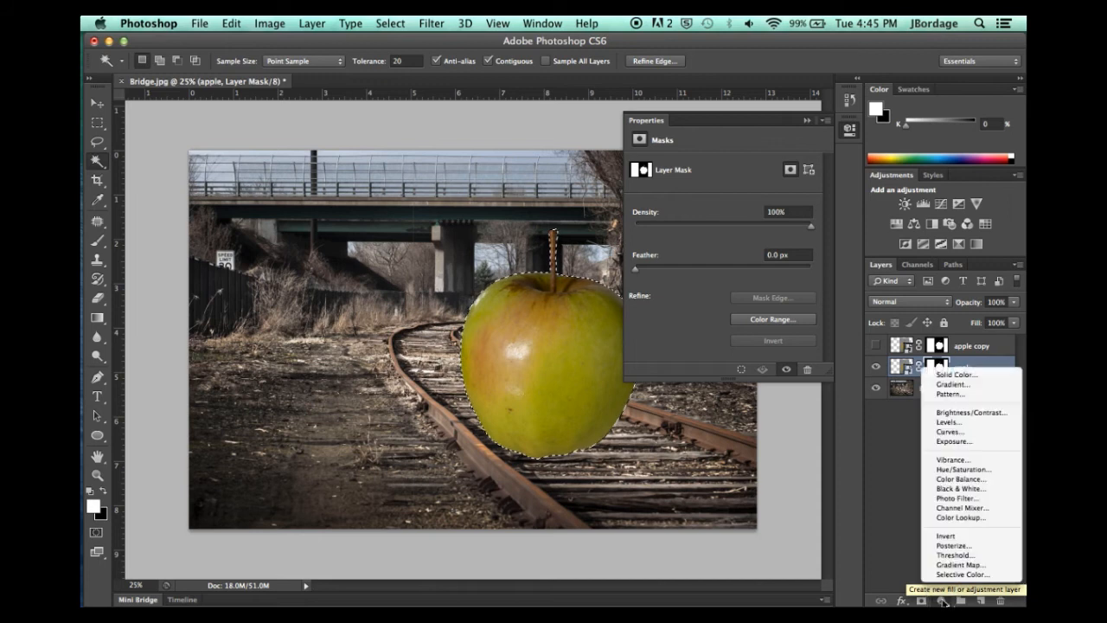
pyautogui.click(946, 555)
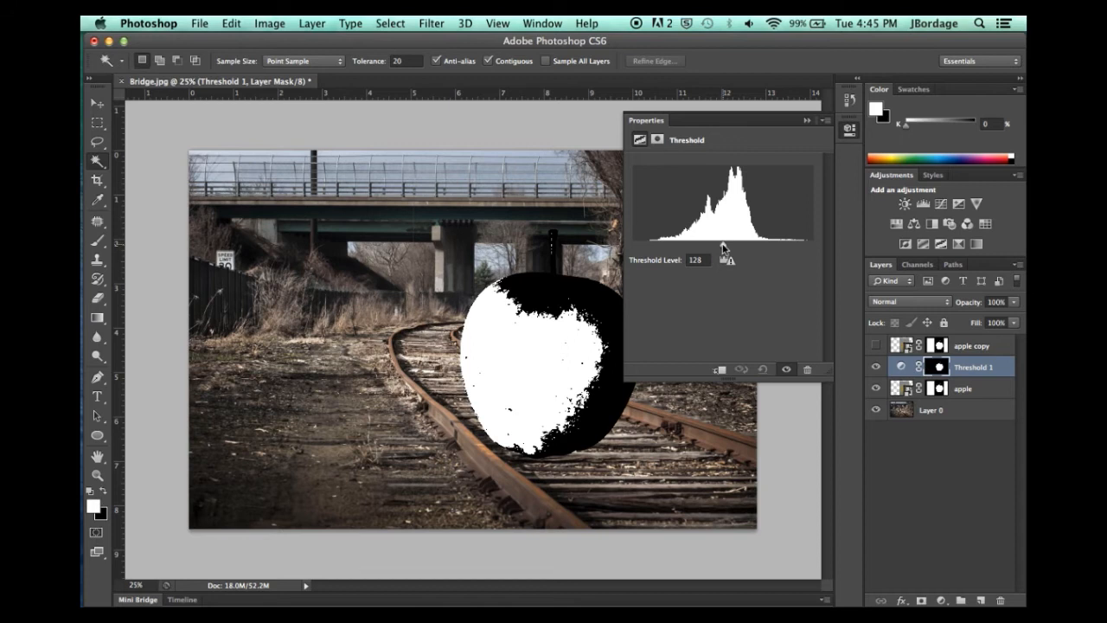
pyautogui.moveTo(723, 249); pyautogui.dragTo(820, 249)
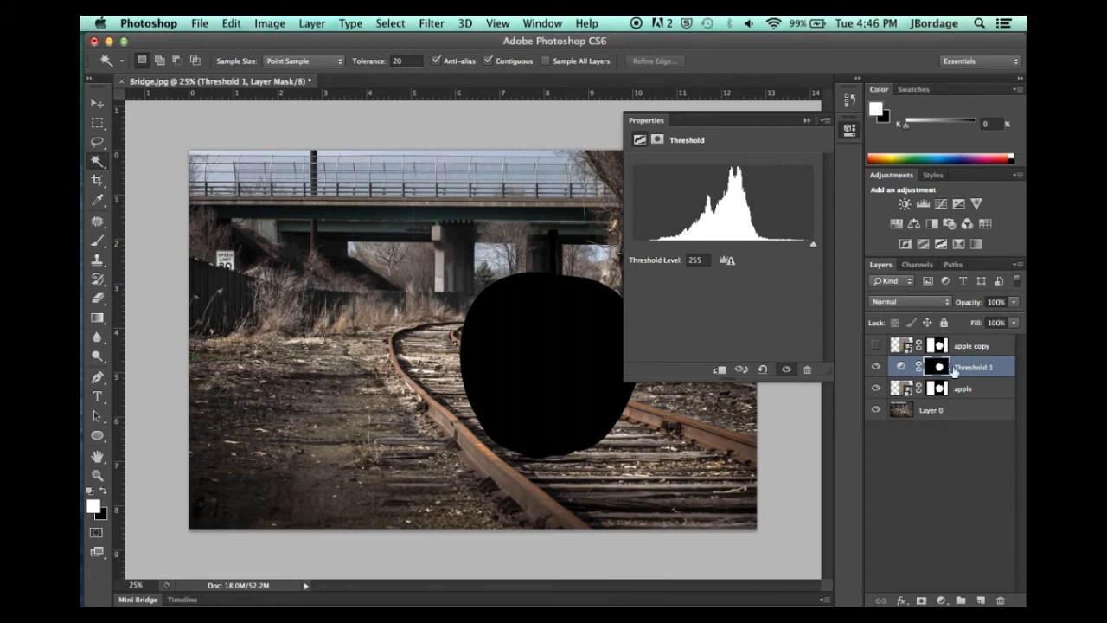
# Compare the apple with and without the Threshold adjustment by toggling that layer's visibility.
pyautogui.click(876, 367)
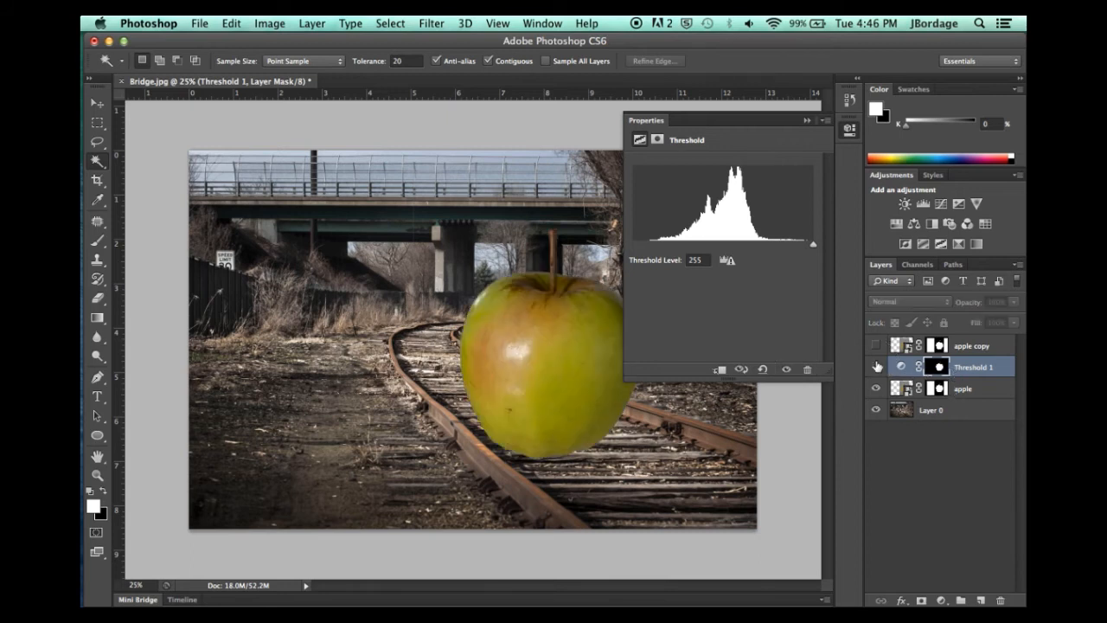
pyautogui.click(877, 366)
pyautogui.click(876, 366)
pyautogui.click(876, 367)
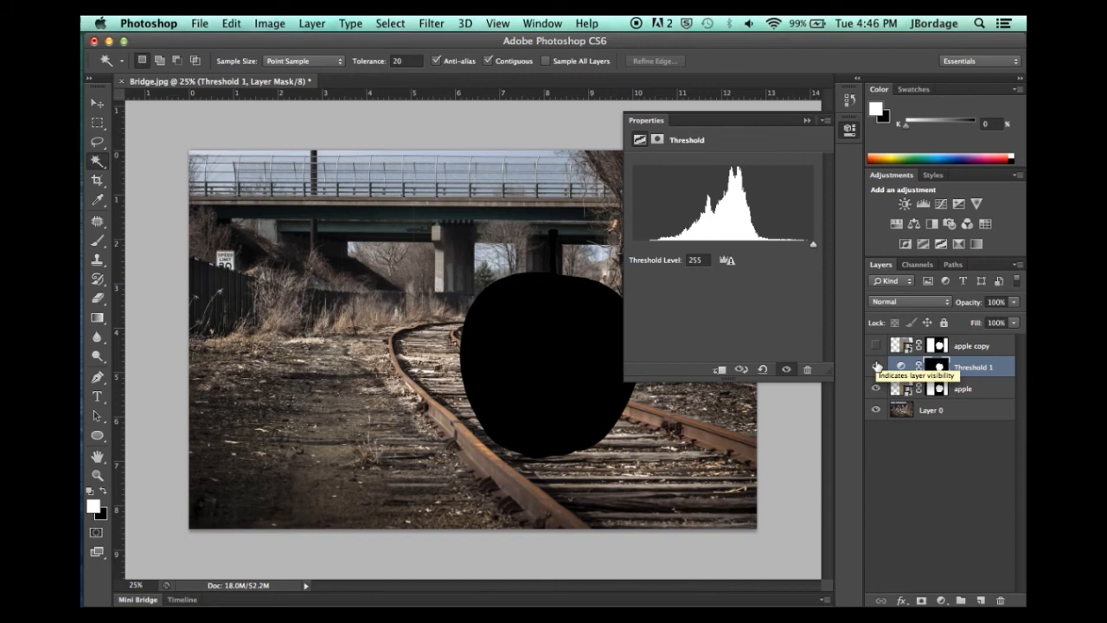
# Merge the Threshold adjustment with the original apple layer and make the apple copy visible again.
pyautogui.keyDown('shift'); pyautogui.click(968, 391); pyautogui.keyUp('shift')
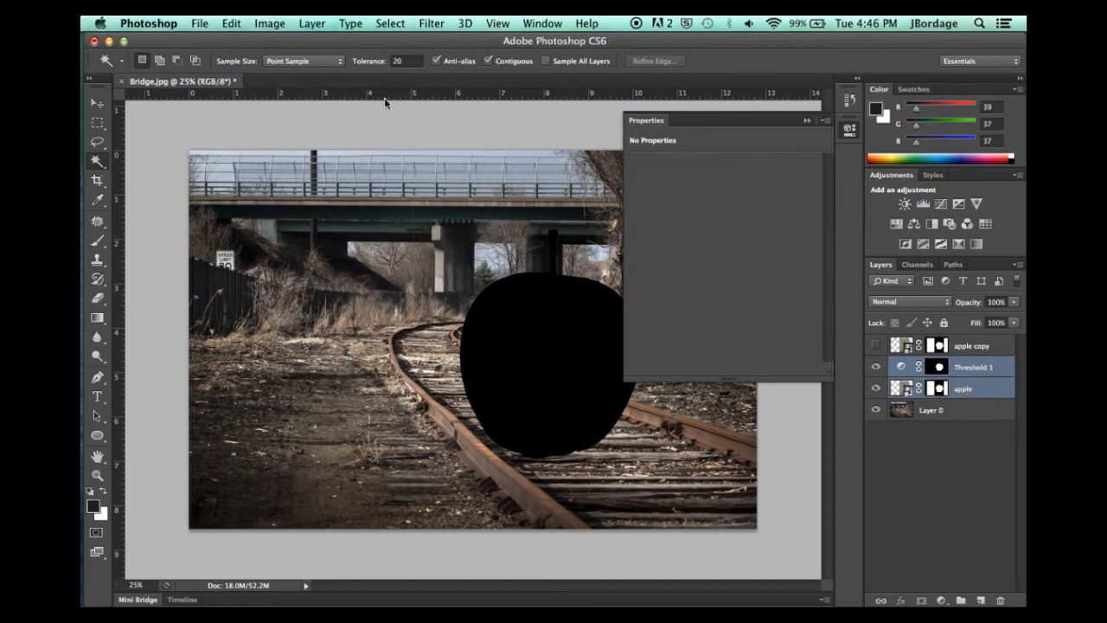
pyautogui.click(312, 24)
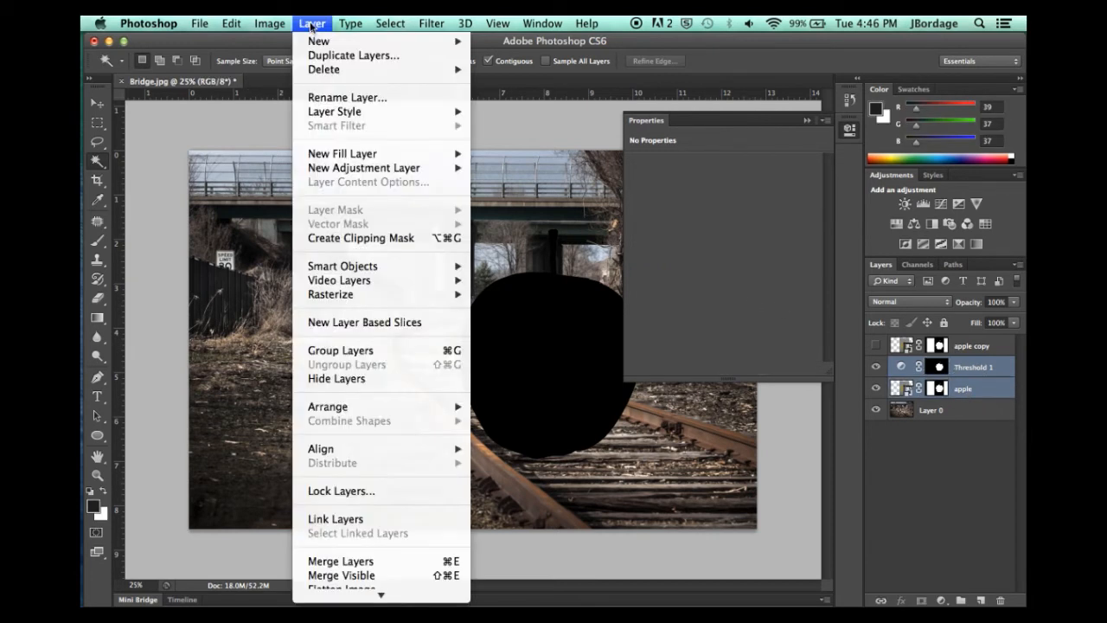
pyautogui.click(349, 562)
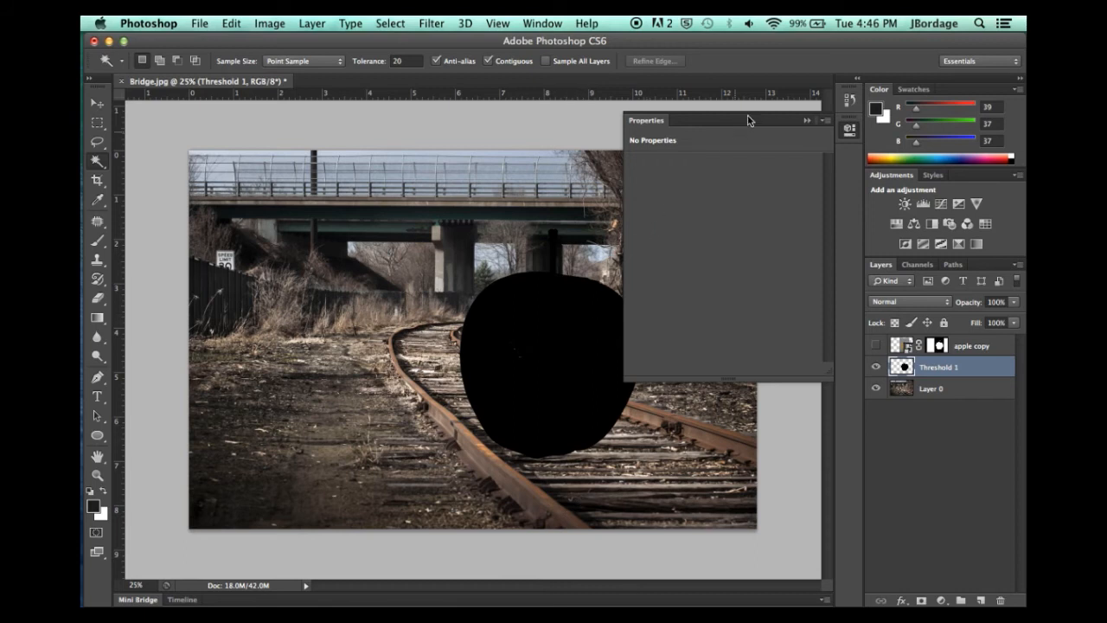
pyautogui.click(806, 120)
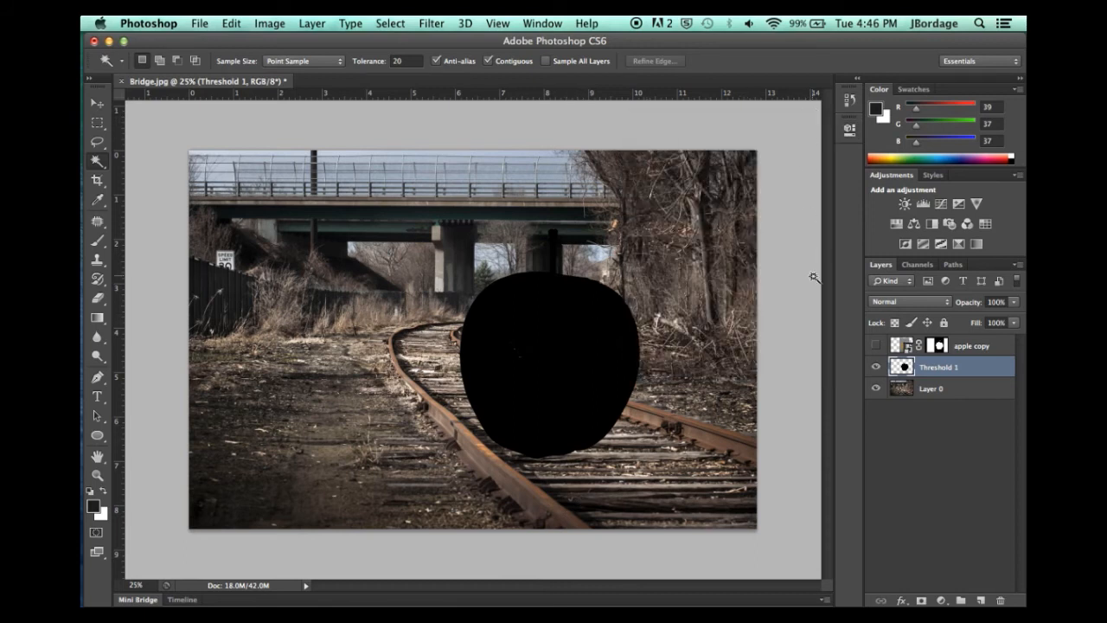
pyautogui.click(877, 347)
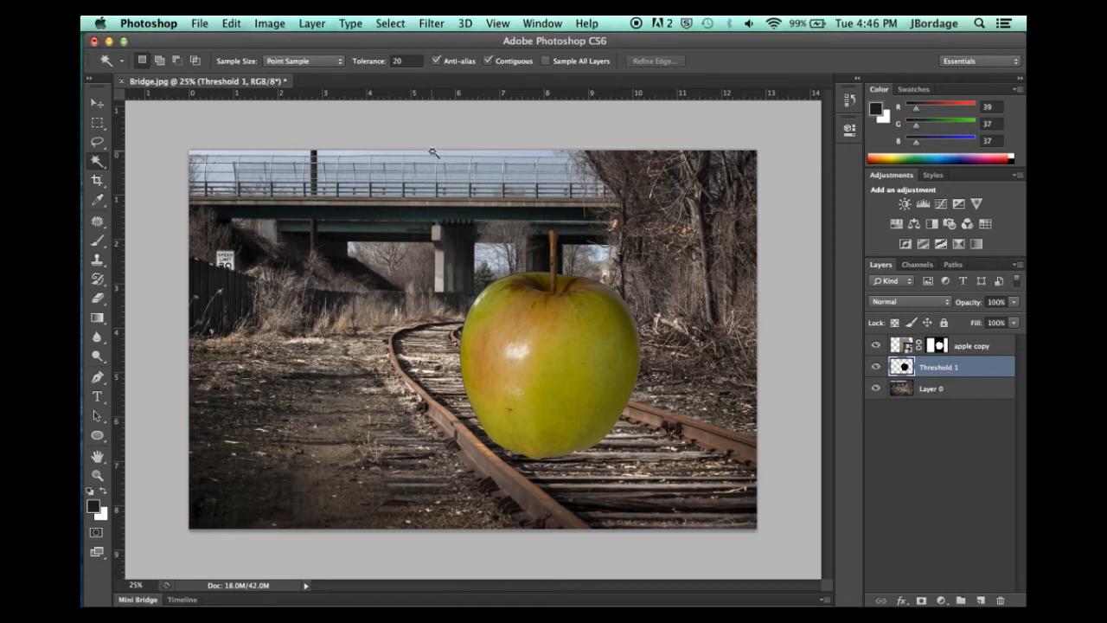
# Start distorting the blackened apple layer, shifting it right and slightly down behind the apple and pulling its base back left.
pyautogui.click(232, 25)
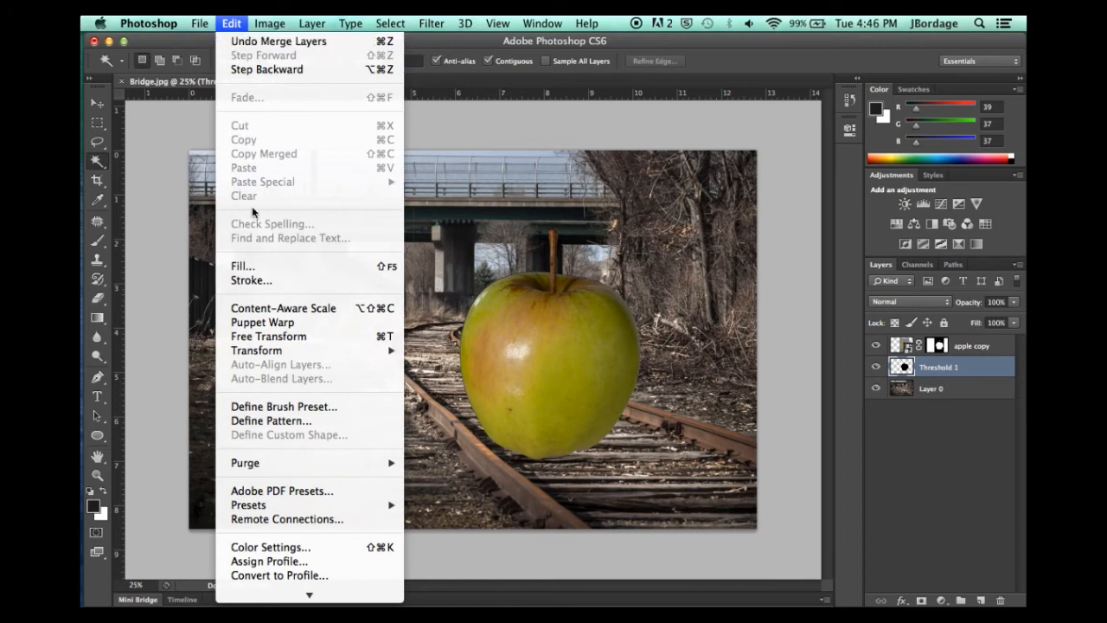
pyautogui.moveTo(256, 352)
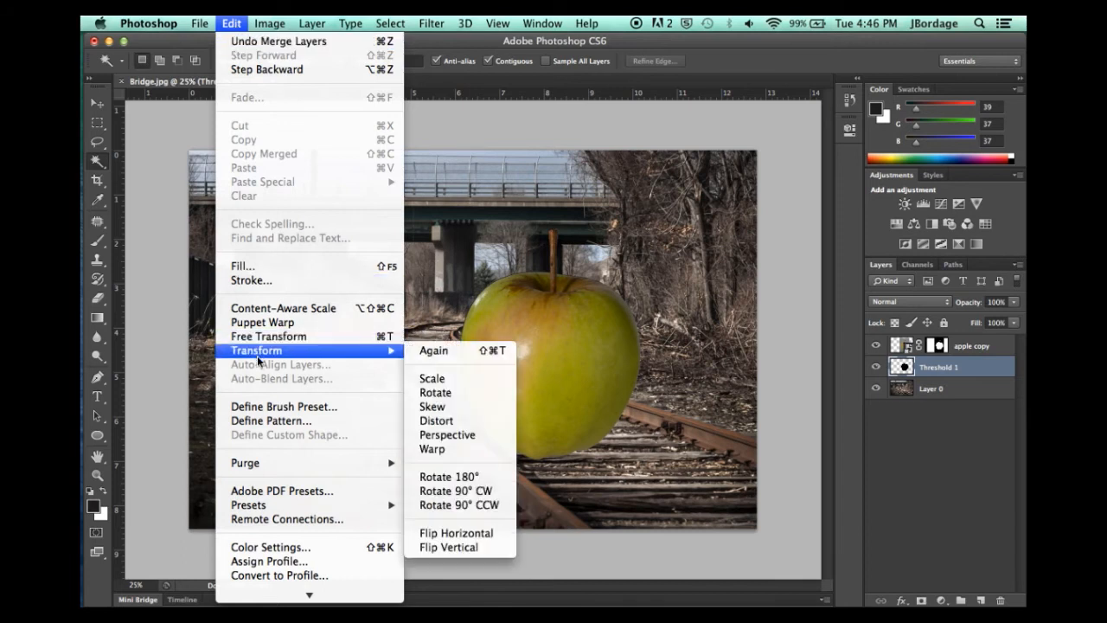
pyautogui.click(429, 424)
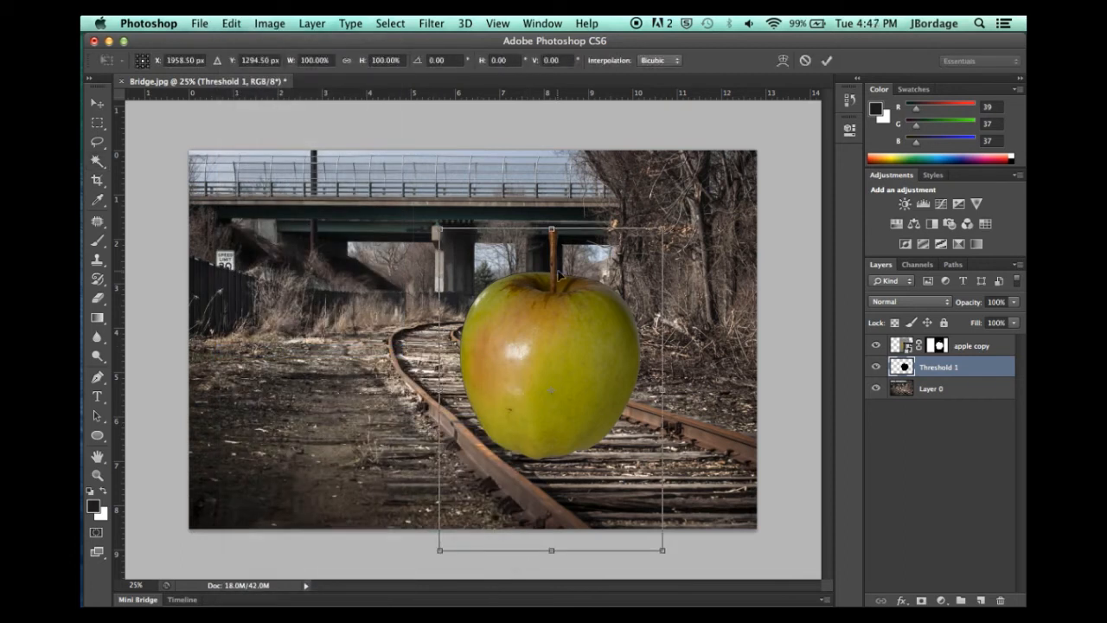
pyautogui.click(612, 235)
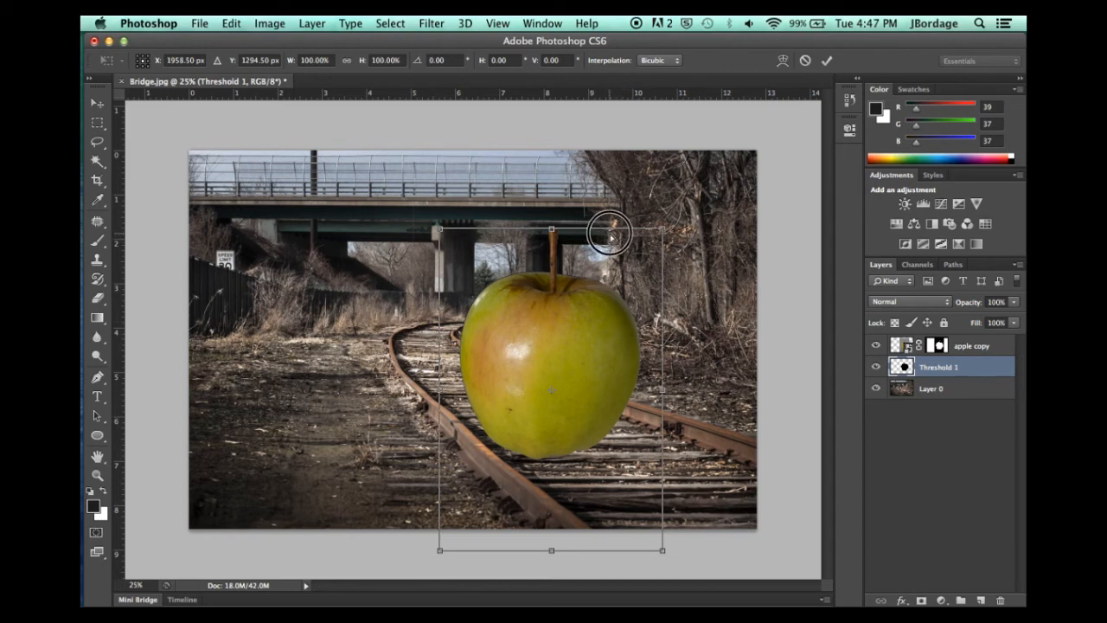
pyautogui.moveTo(611, 235); pyautogui.dragTo(653, 241)
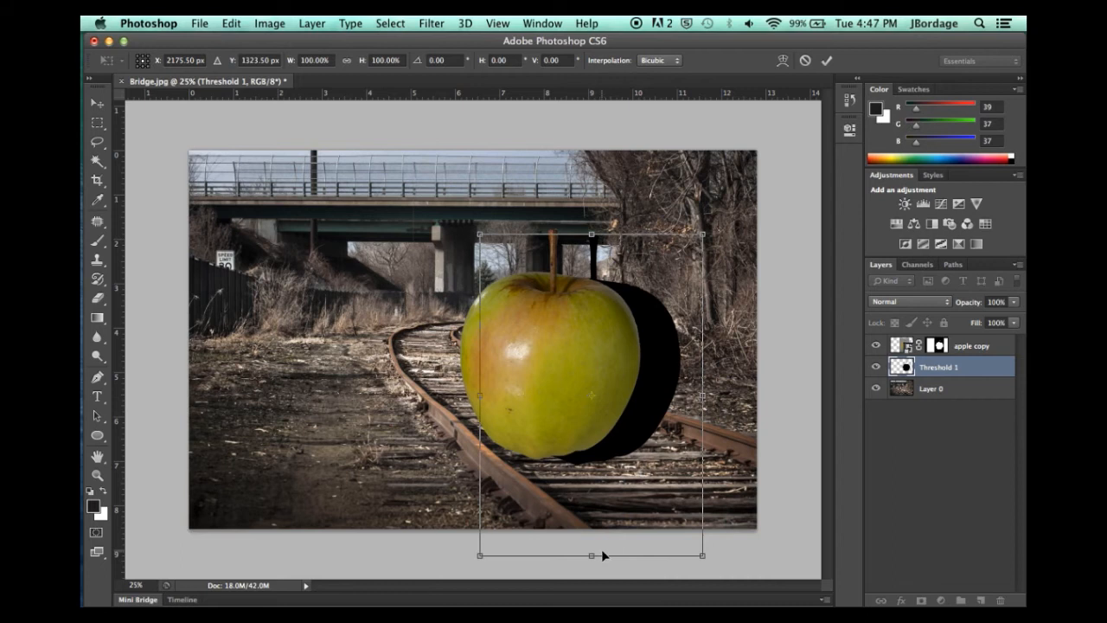
pyautogui.moveTo(591, 556); pyautogui.dragTo(544, 546)
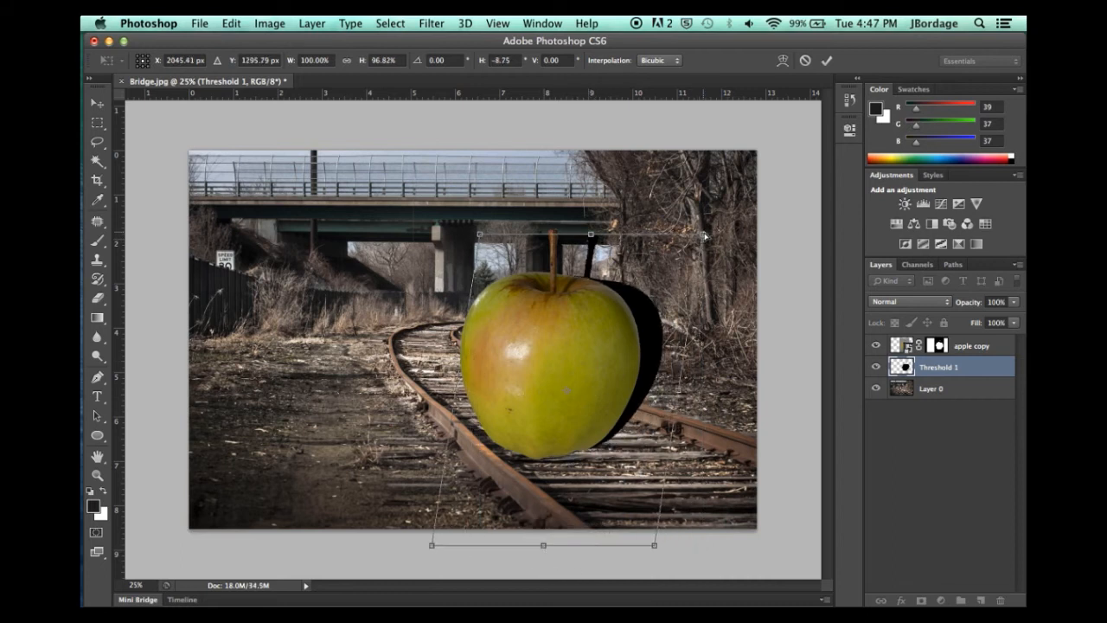
# Distort the shadow so it leans right, lowering its upper corners and raising its two base corners toward the apple's bottom.
pyautogui.moveTo(705, 235); pyautogui.dragTo(749, 308)
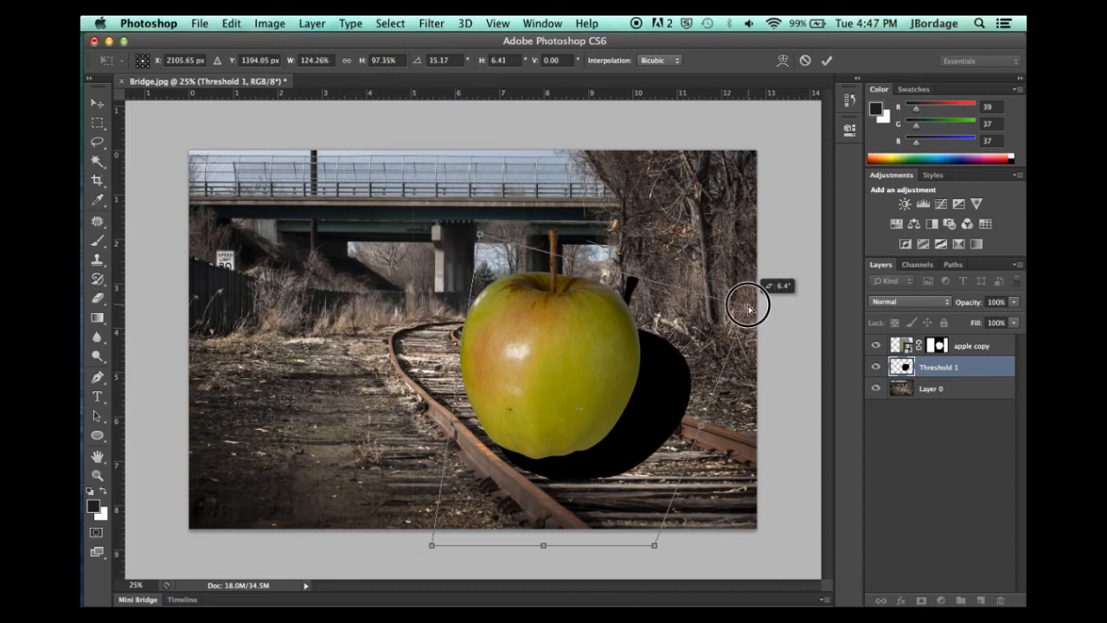
pyautogui.moveTo(654, 543); pyautogui.dragTo(638, 510)
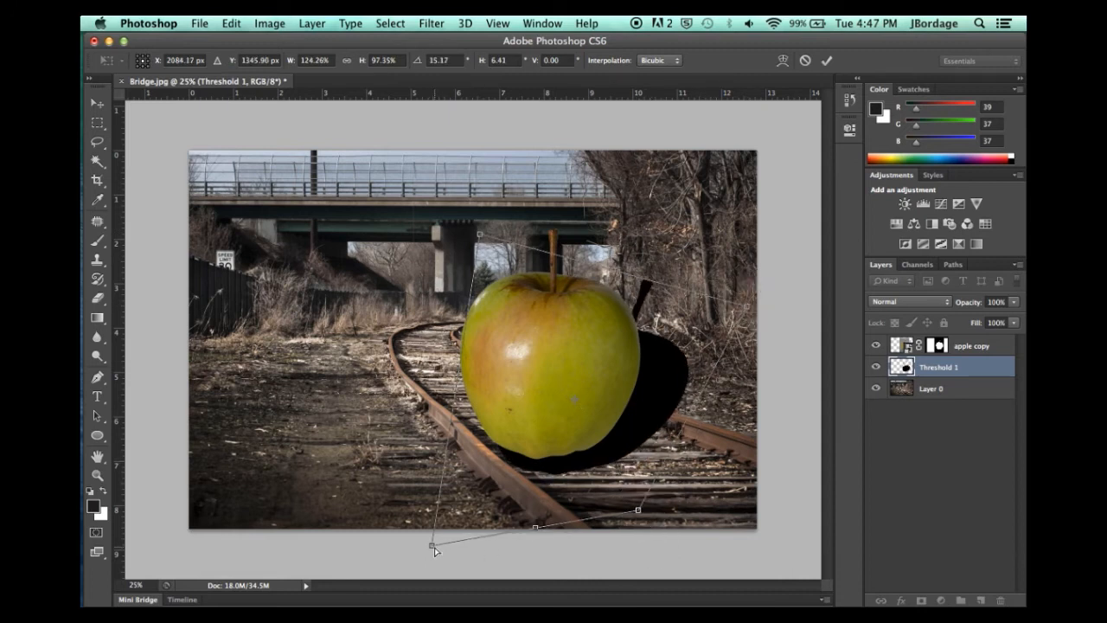
pyautogui.moveTo(432, 545); pyautogui.dragTo(415, 508)
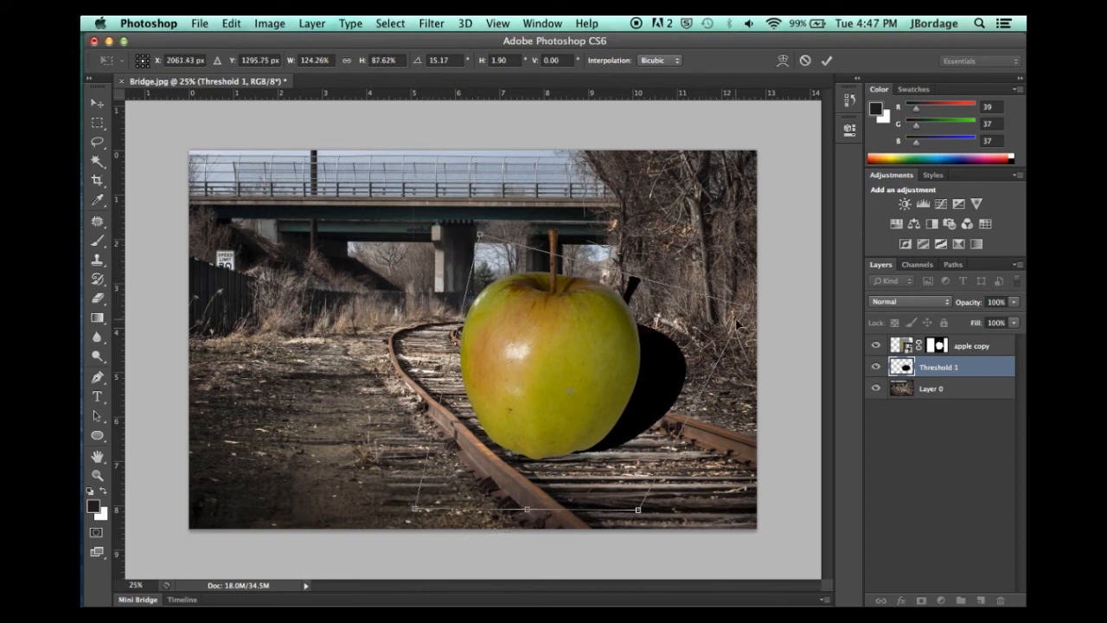
pyautogui.moveTo(747, 307); pyautogui.dragTo(726, 301)
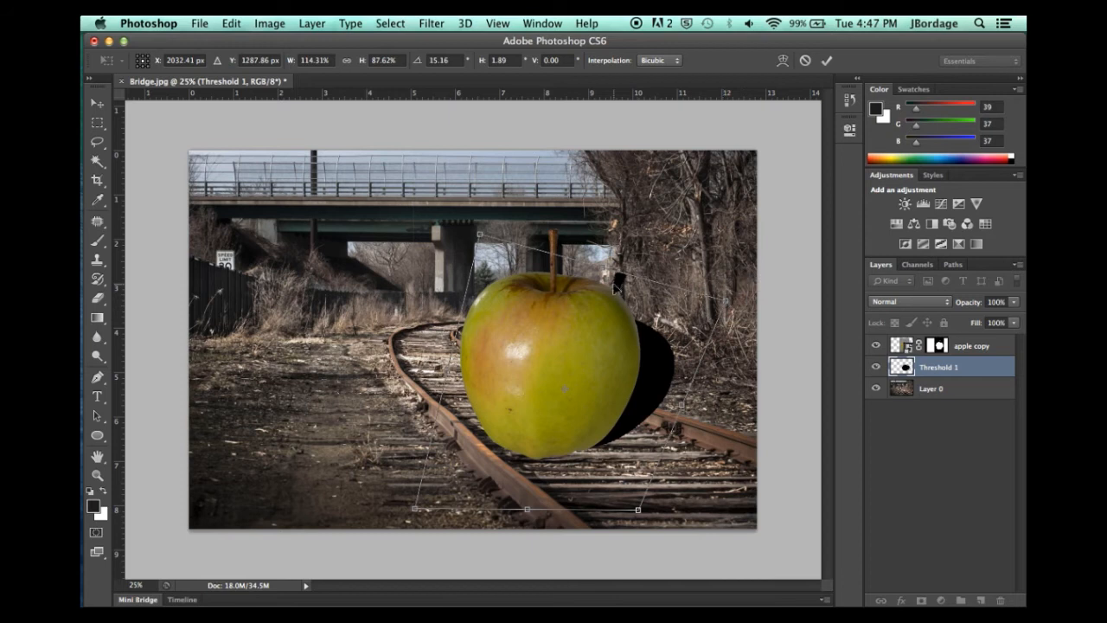
pyautogui.moveTo(481, 235); pyautogui.dragTo(549, 292)
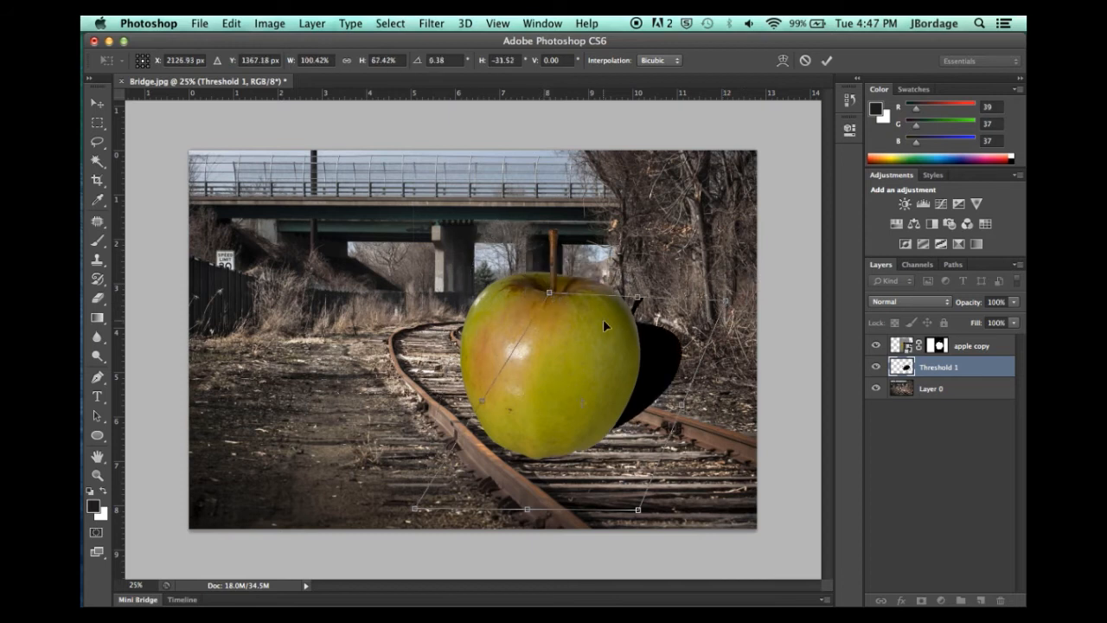
# Flatten the shadow further by lowering its far right corner in stages and shifting its upper-left corner right behind the apple.
pyautogui.moveTo(726, 304); pyautogui.dragTo(734, 342)
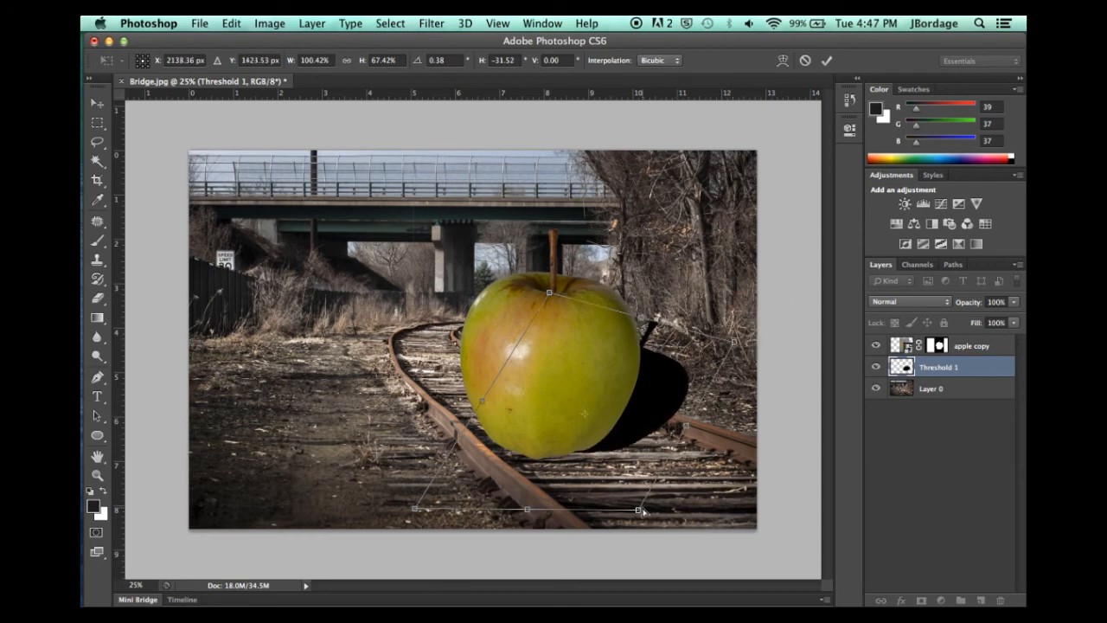
pyautogui.moveTo(643, 512); pyautogui.dragTo(626, 502)
pyautogui.moveTo(740, 347); pyautogui.dragTo(736, 364)
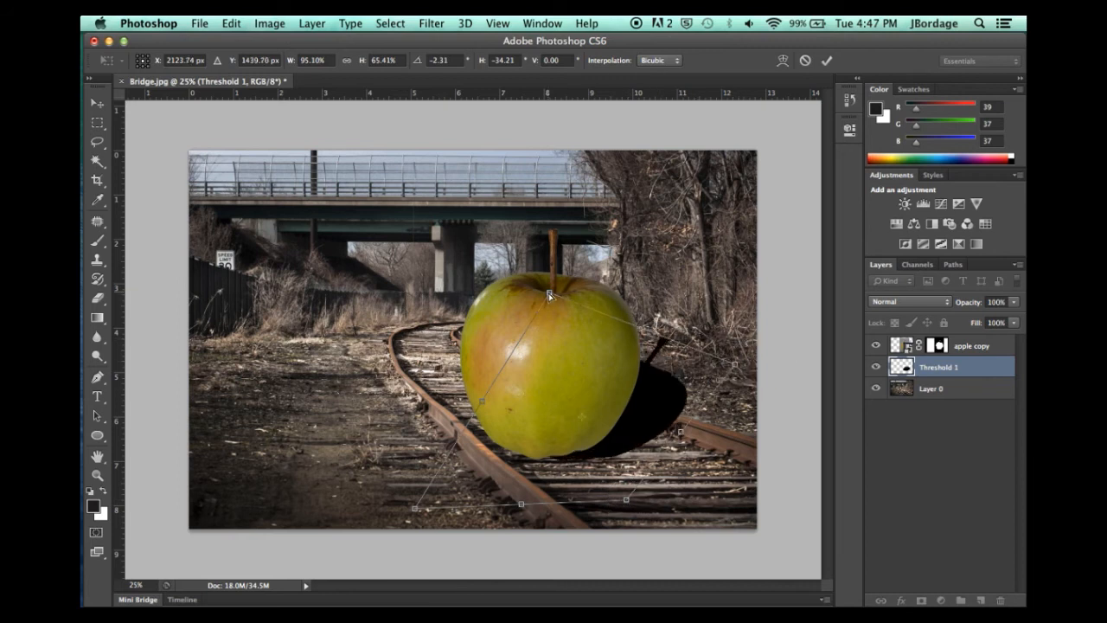
pyautogui.moveTo(550, 293); pyautogui.dragTo(579, 303)
pyautogui.moveTo(577, 298); pyautogui.dragTo(567, 293)
pyautogui.moveTo(736, 368)
pyautogui.mouseDown()
pyautogui.moveTo(753, 368)
pyautogui.moveTo(733, 370)
pyautogui.moveTo(750, 370)
pyautogui.moveTo(736, 386)
pyautogui.mouseUp()
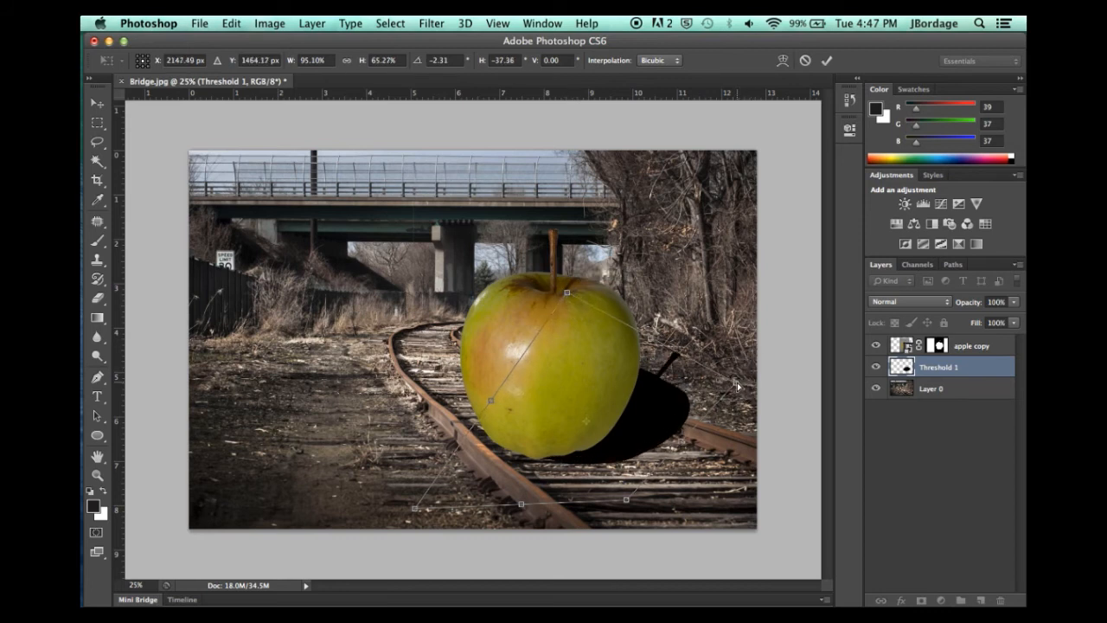
pyautogui.moveTo(566, 296)
pyautogui.mouseDown()
pyautogui.moveTo(576, 315)
pyautogui.moveTo(573, 300)
pyautogui.mouseUp()
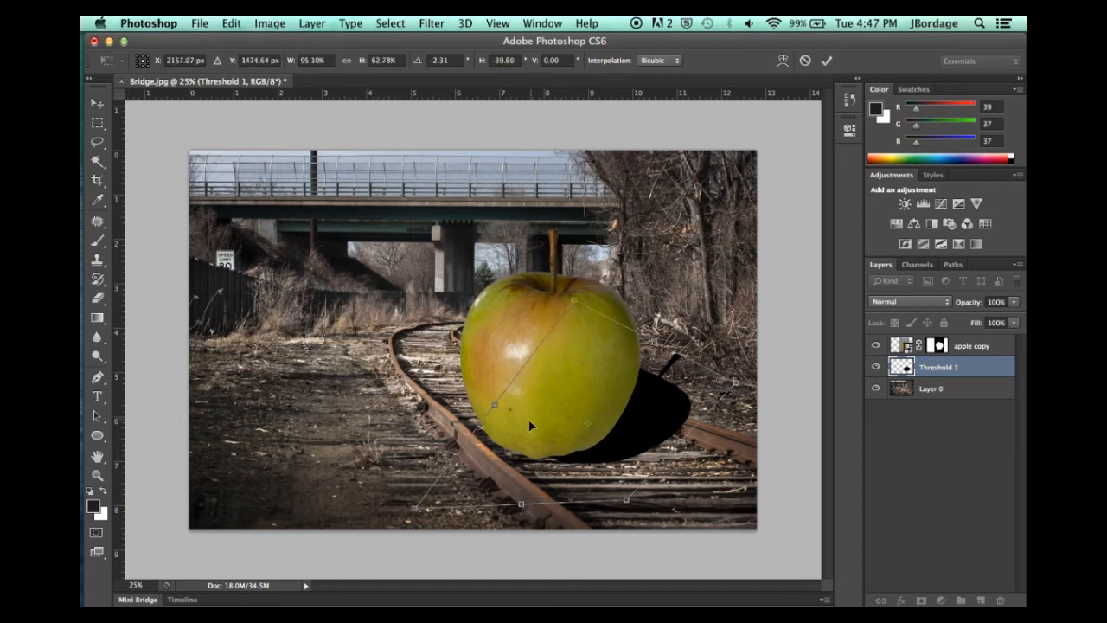
# Slide the shadow's base left, flatten its top to about 51% height and -54° horizontal skew, and apply the distortion.
pyautogui.moveTo(414, 508); pyautogui.dragTo(397, 506)
pyautogui.moveTo(514, 506); pyautogui.dragTo(488, 499)
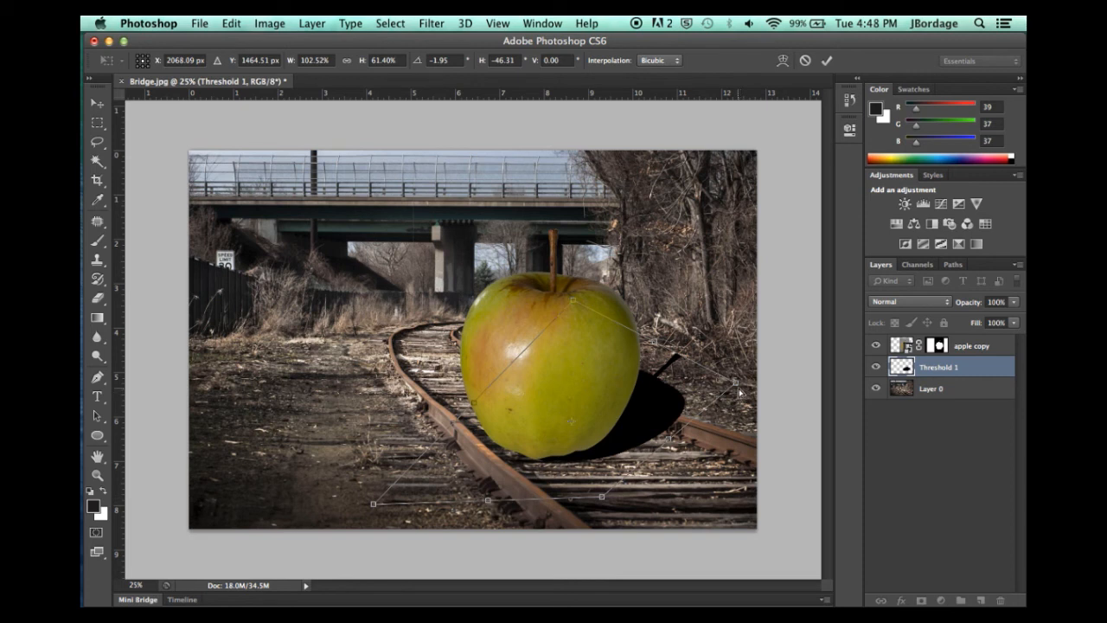
pyautogui.moveTo(736, 389); pyautogui.dragTo(741, 396)
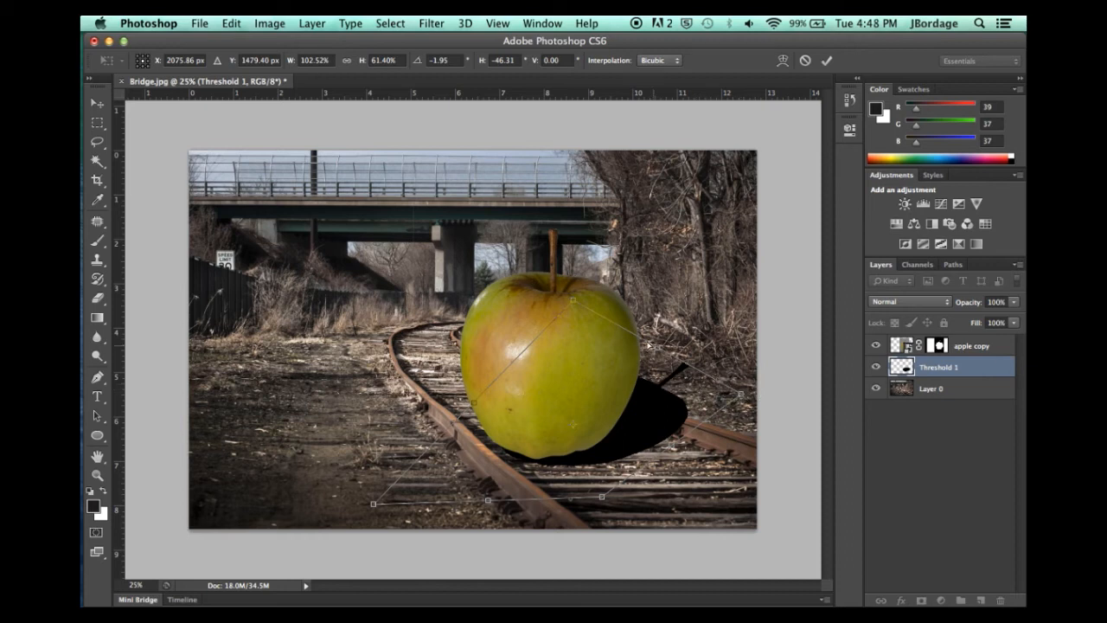
pyautogui.moveTo(575, 302); pyautogui.dragTo(598, 327)
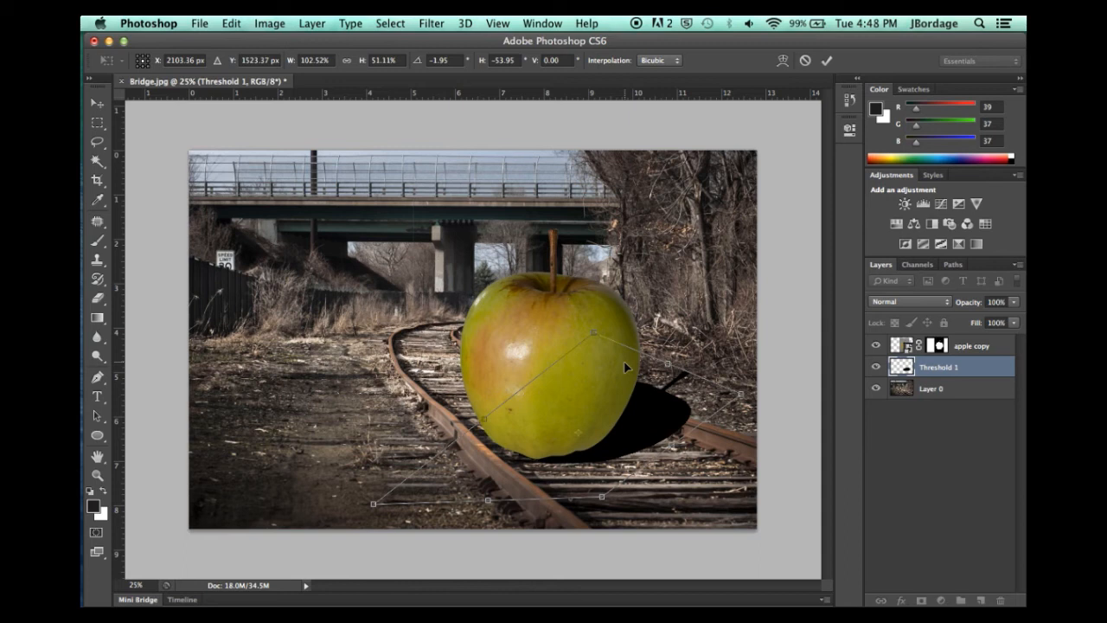
pyautogui.press('Return')
pyautogui.press('w')
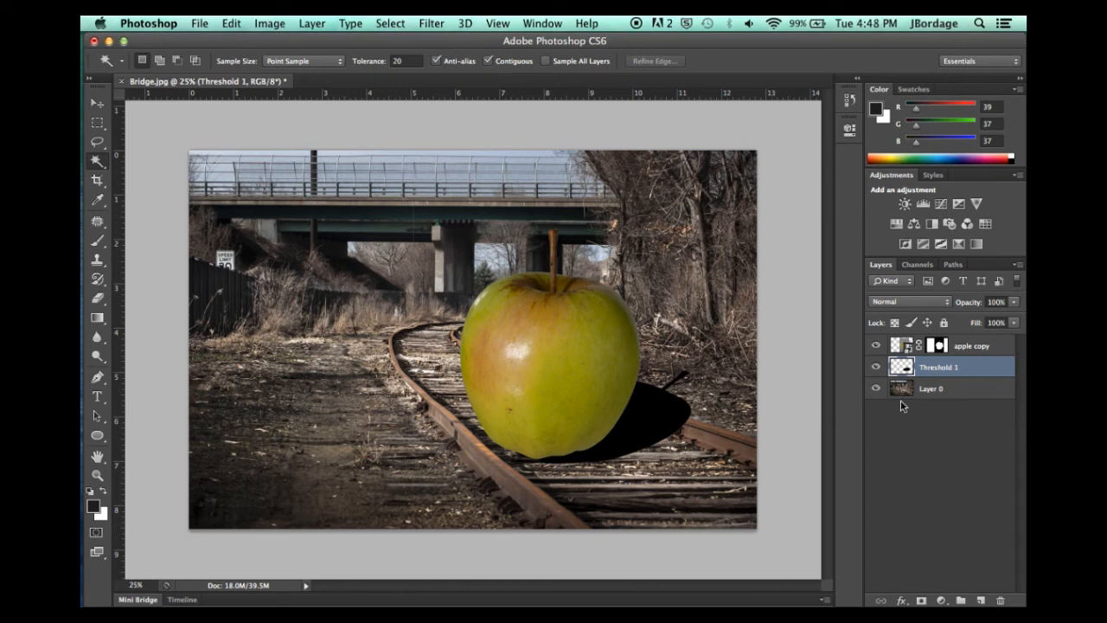
# Lower the shadow layer's opacity to 76% and convert the layer to a smart object.
pyautogui.click(1016, 307)
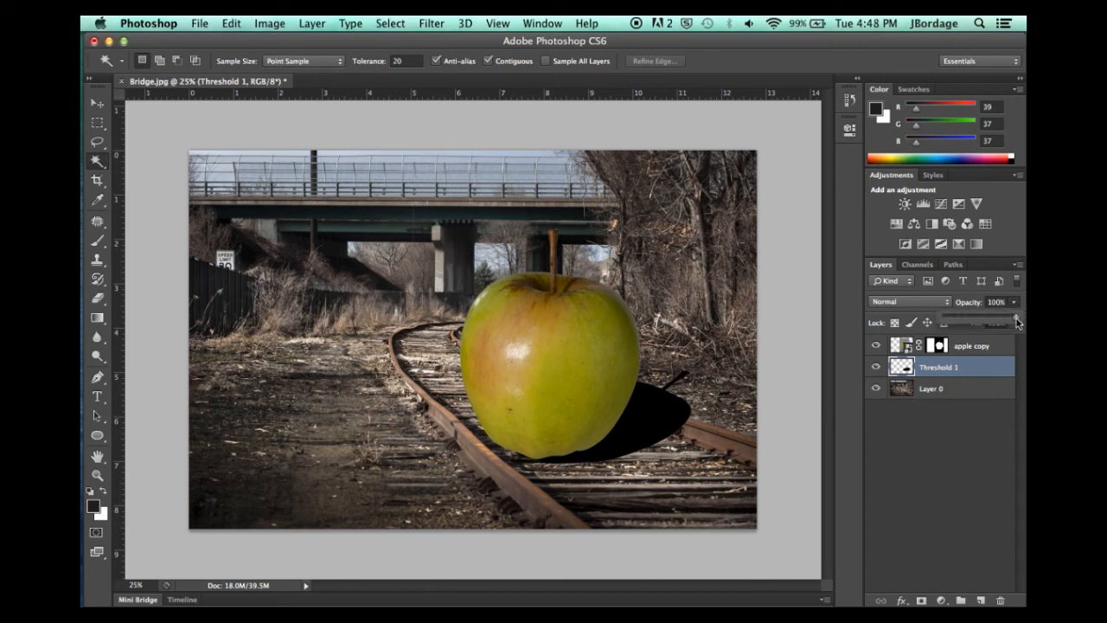
pyautogui.moveTo(1017, 319); pyautogui.dragTo(997, 318)
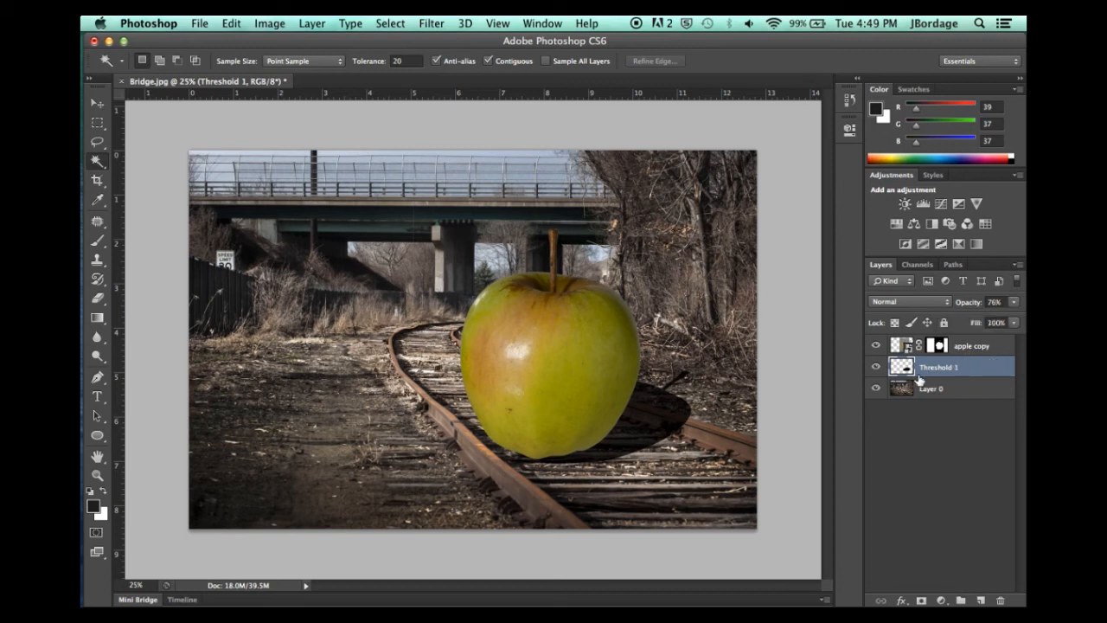
pyautogui.click(1018, 265)
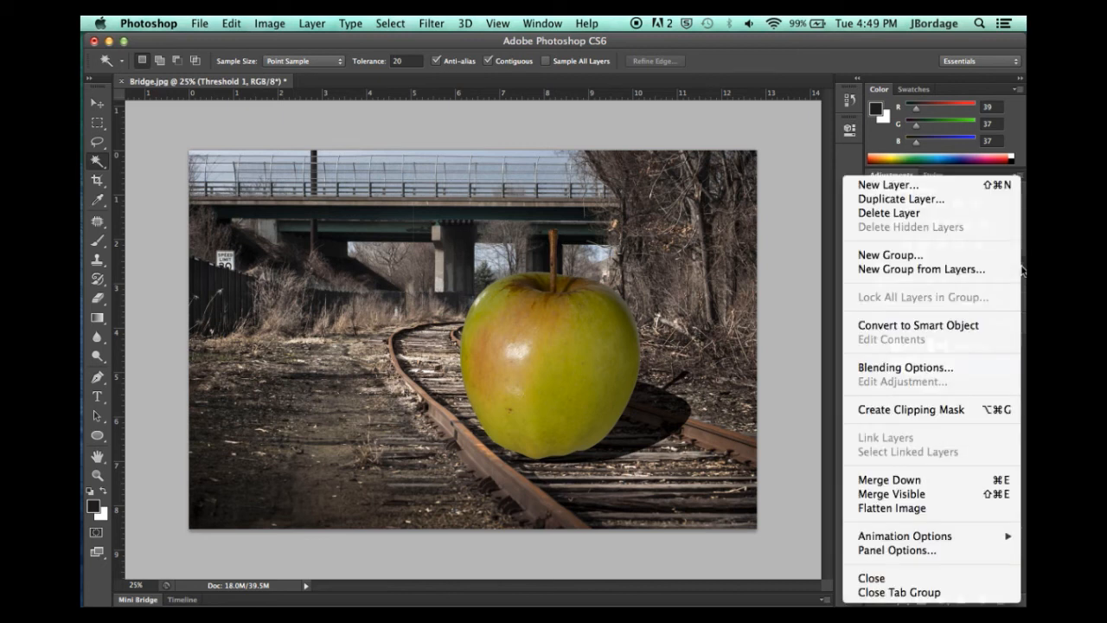
pyautogui.click(957, 325)
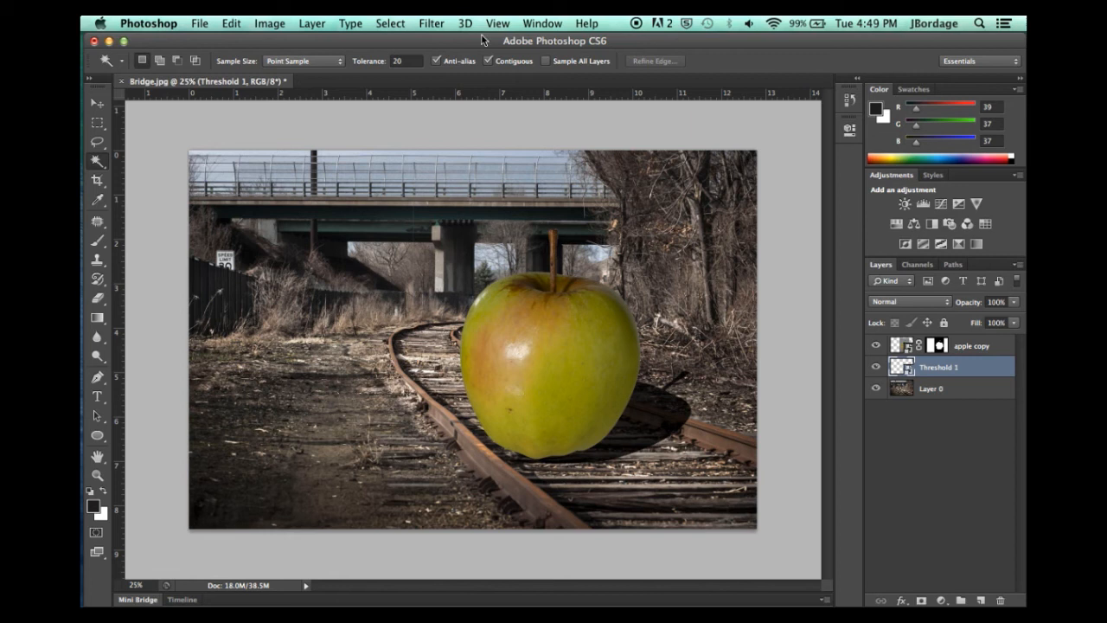
# Apply a Gaussian Blur with a radius of 19.0 pixels to the shadow smart object.
pyautogui.click(433, 24)
pyautogui.moveTo(445, 197)
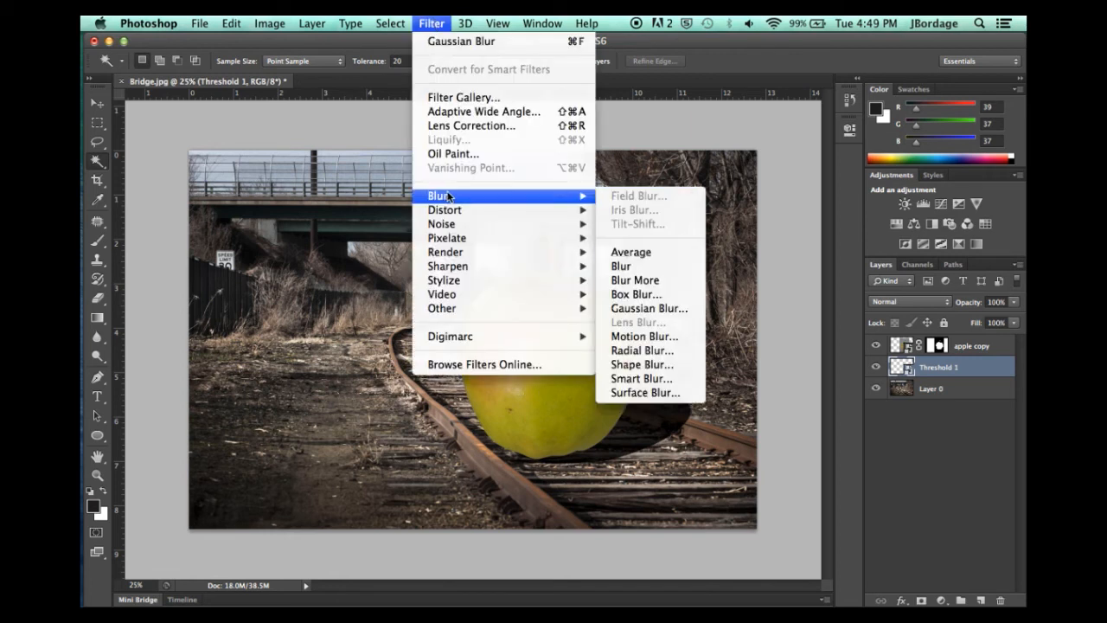
pyautogui.click(647, 309)
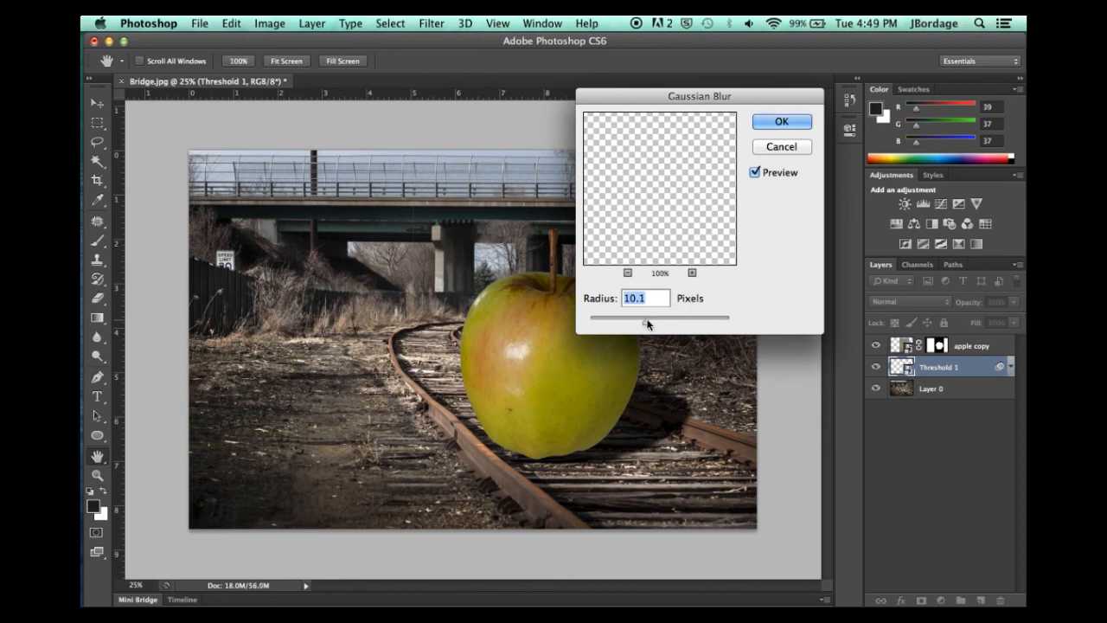
pyautogui.moveTo(647, 321)
pyautogui.mouseDown()
pyautogui.moveTo(660, 324)
pyautogui.moveTo(649, 322)
pyautogui.mouseUp()
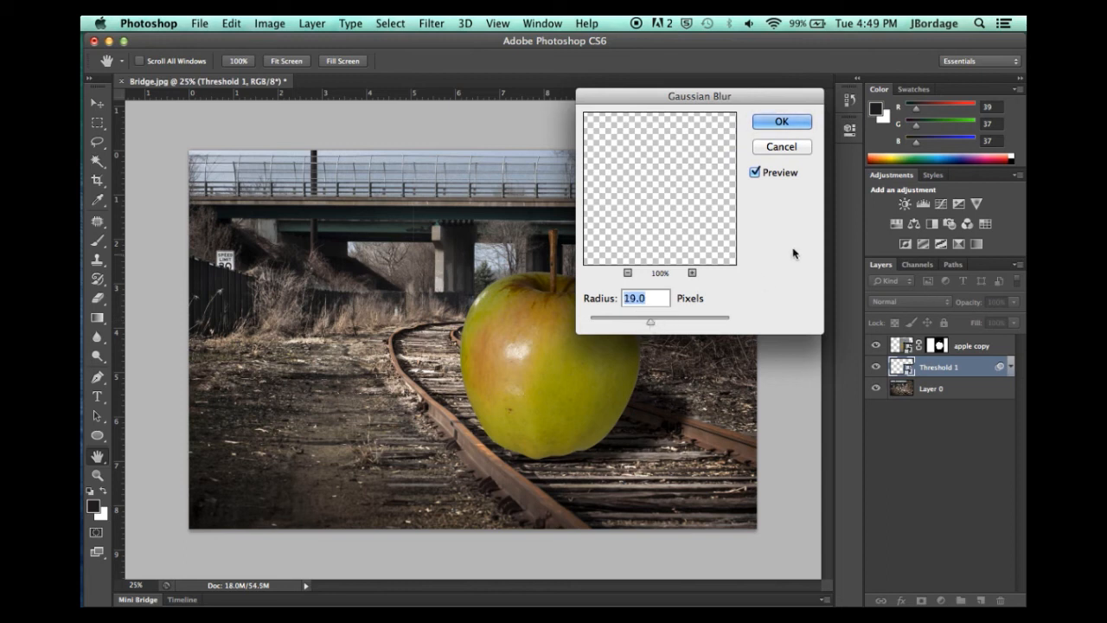
pyautogui.click(789, 123)
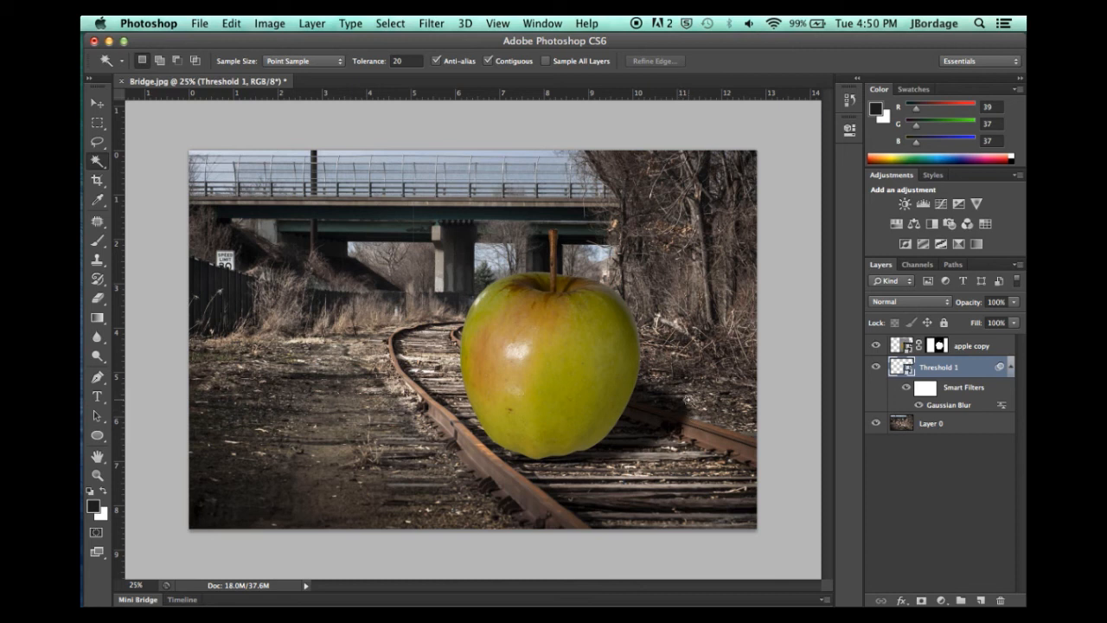
# Activate the Brush tool and add a layer mask to the Threshold 1 shadow layer.
pyautogui.press('b')
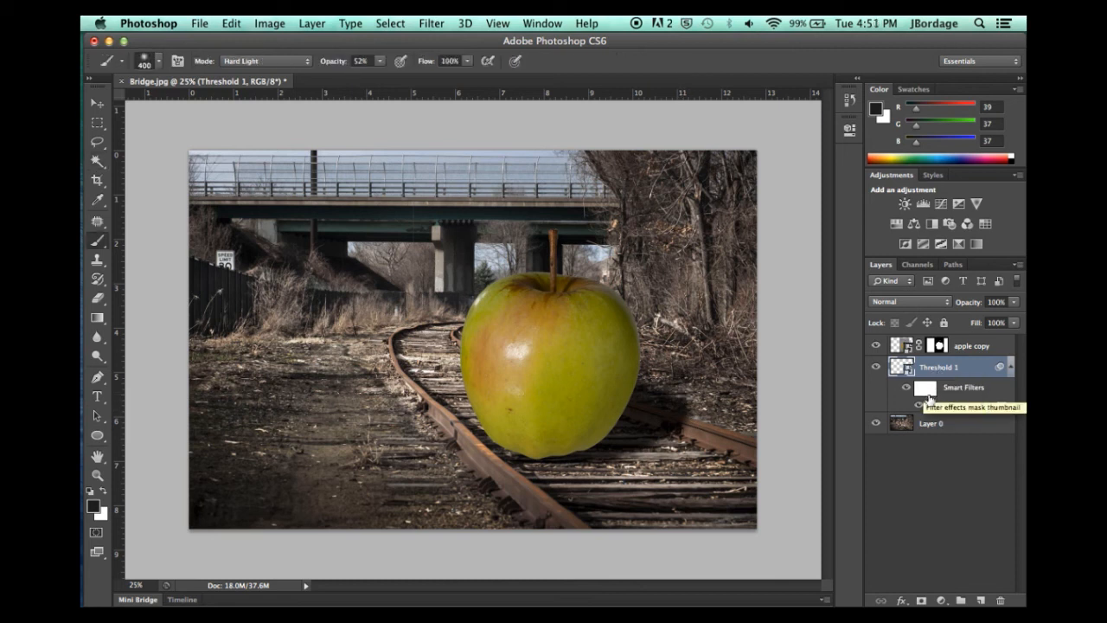
pyautogui.click(927, 392)
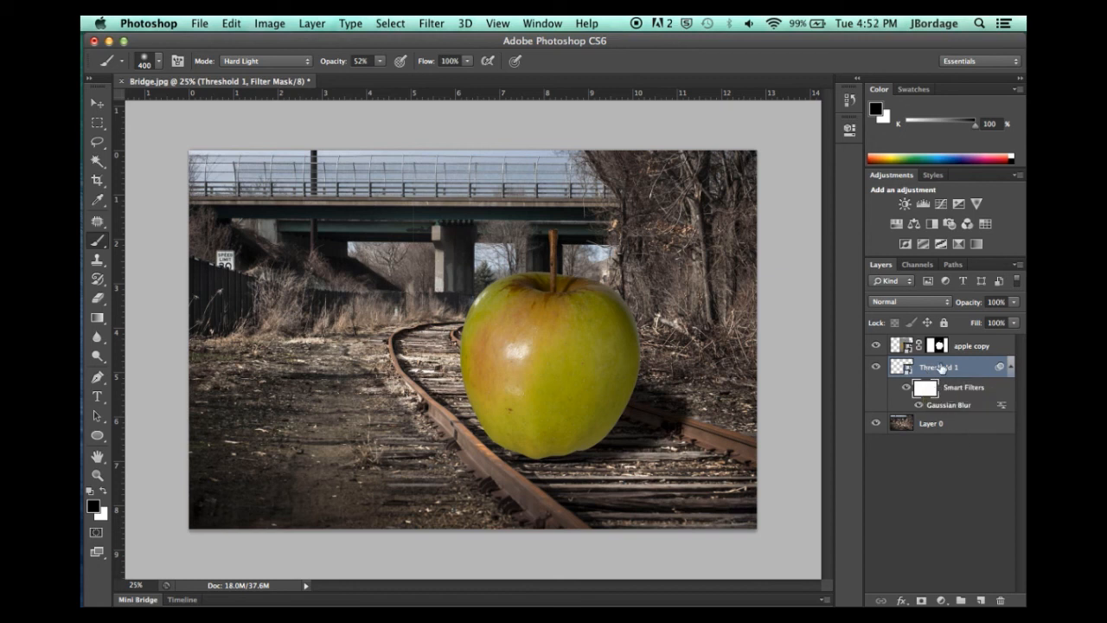
pyautogui.click(921, 600)
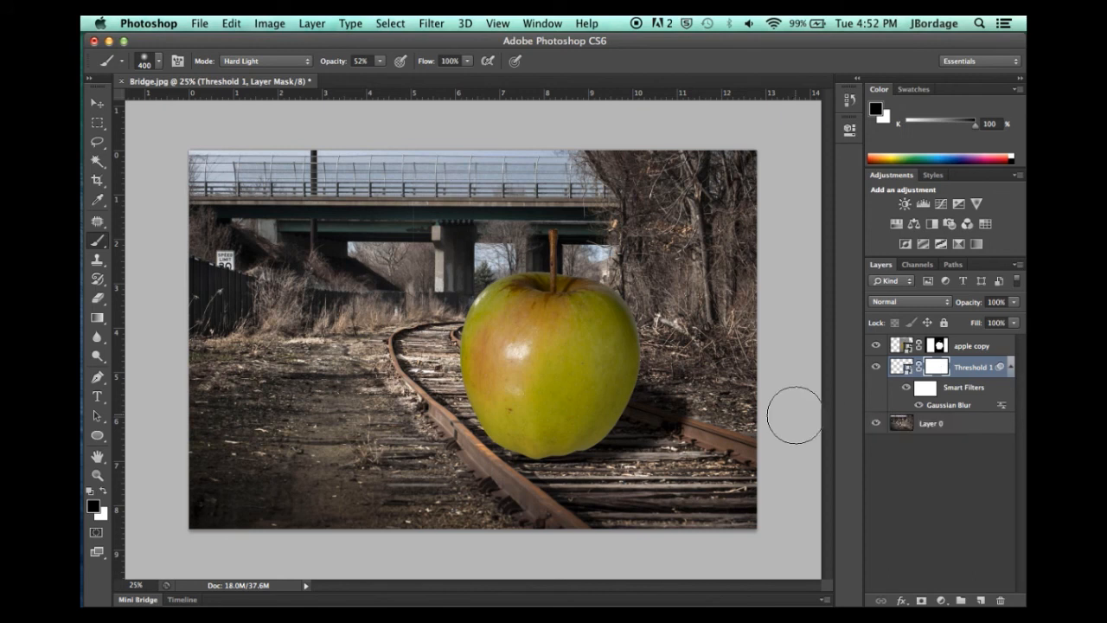
# Fade the shadow's far end by painting black on its layer mask with the brush opacity at 22%.
pyautogui.moveTo(717, 403); pyautogui.dragTo(673, 396)
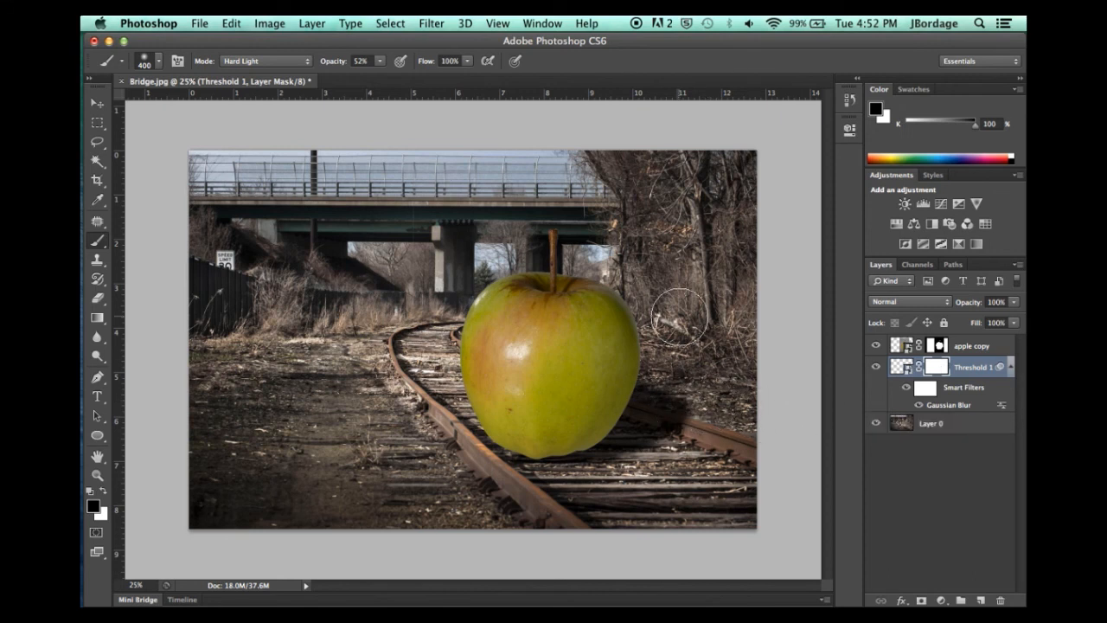
pyautogui.click(379, 60)
pyautogui.click(367, 75)
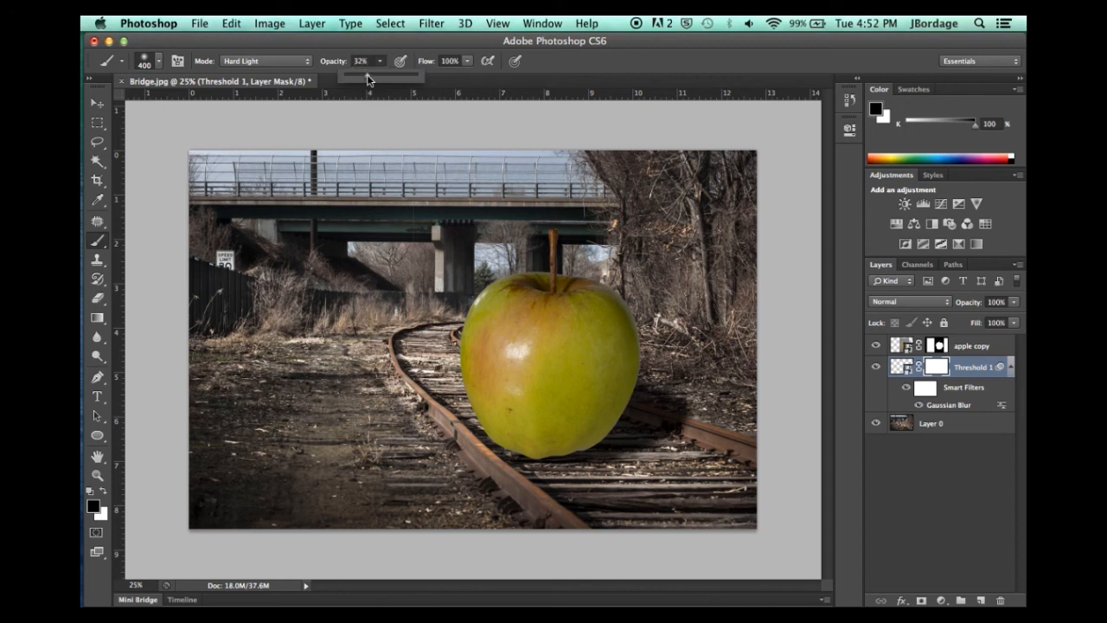
pyautogui.moveTo(366, 75); pyautogui.dragTo(360, 75)
pyautogui.click(698, 404)
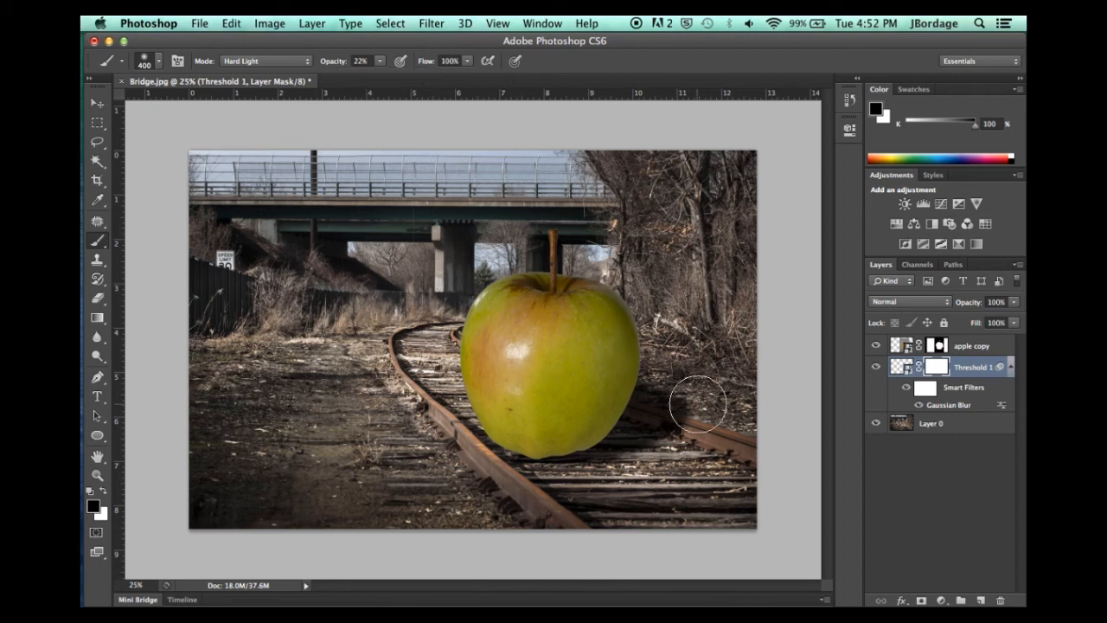
pyautogui.click(694, 397)
pyautogui.click(661, 372)
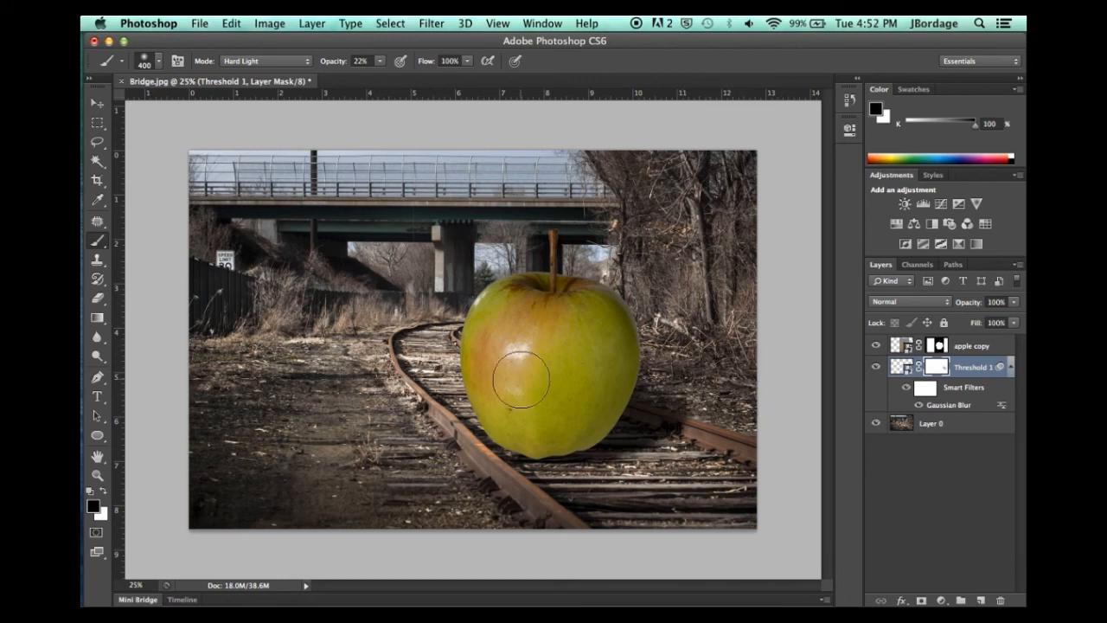
# Swap the foreground and background colours so the brush paints white on the shadow's mask.
pyautogui.click(103, 490)
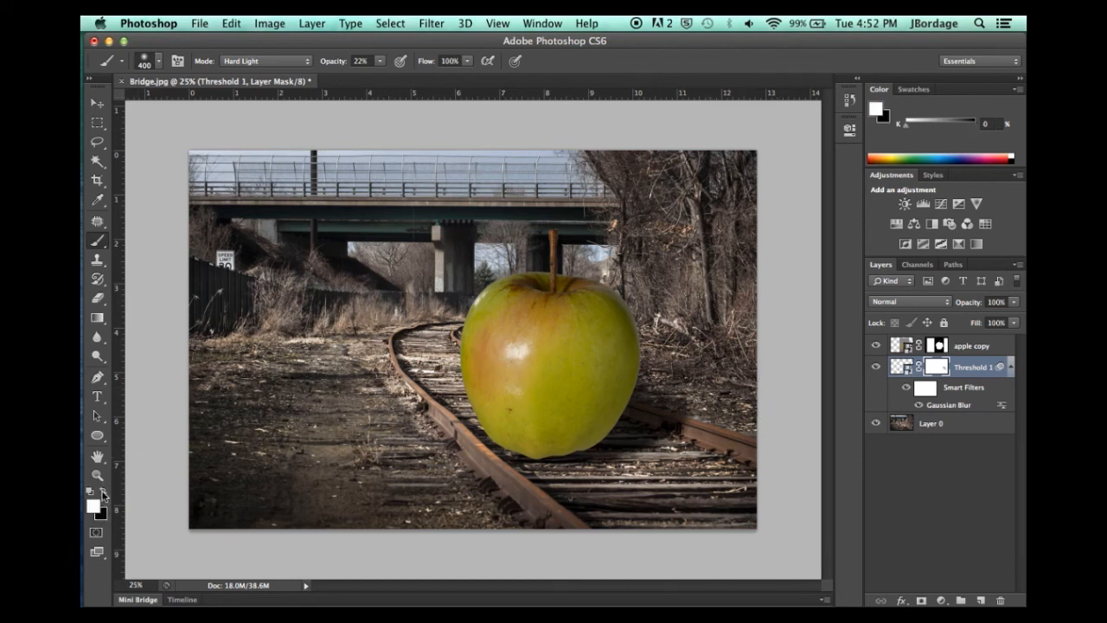